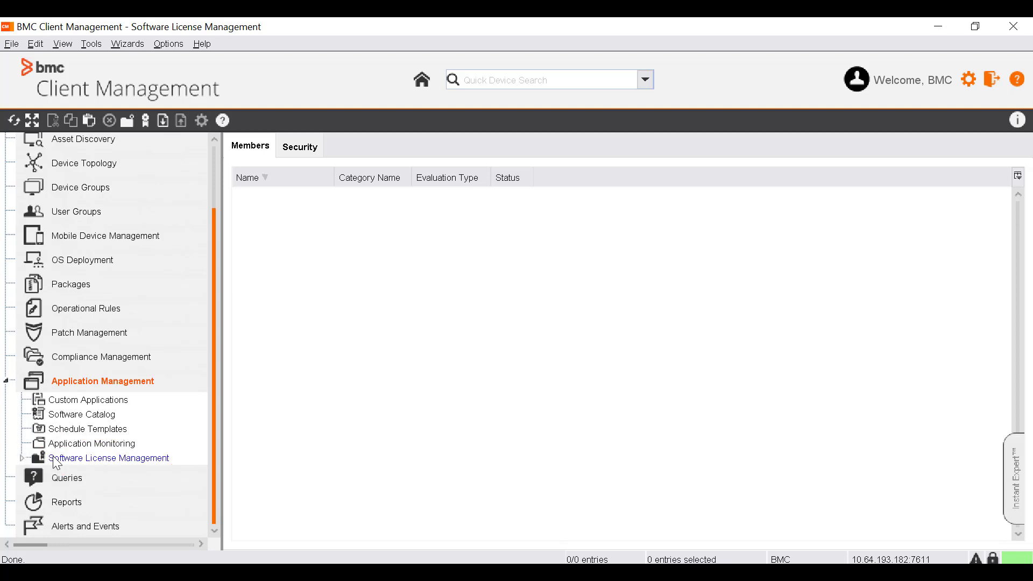
{"action": "left_click", "coordinate": [24, 458]}
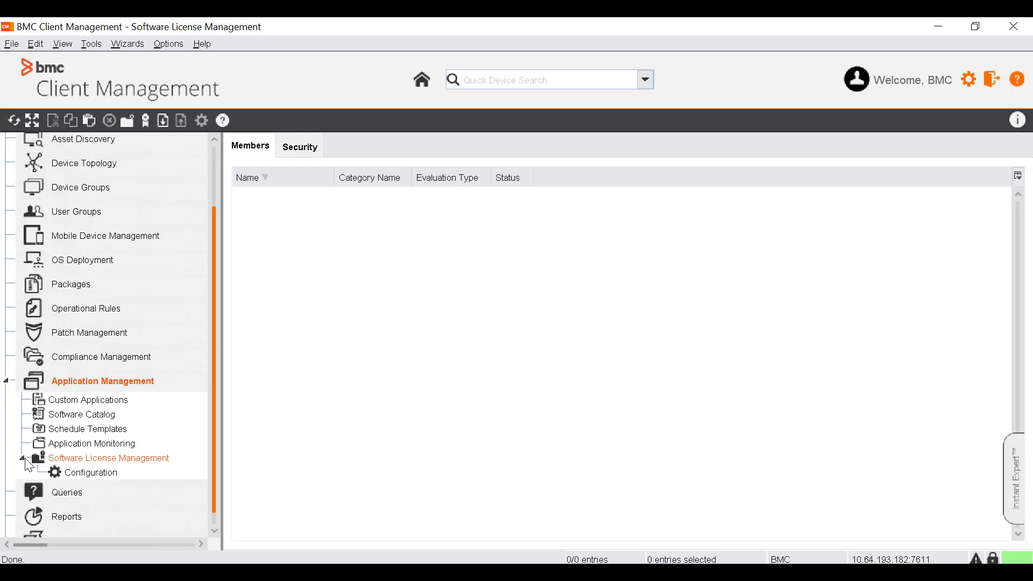
{"action": "scroll", "coordinate": [25, 458], "scroll_direction": "down", "scroll_amount": 1}
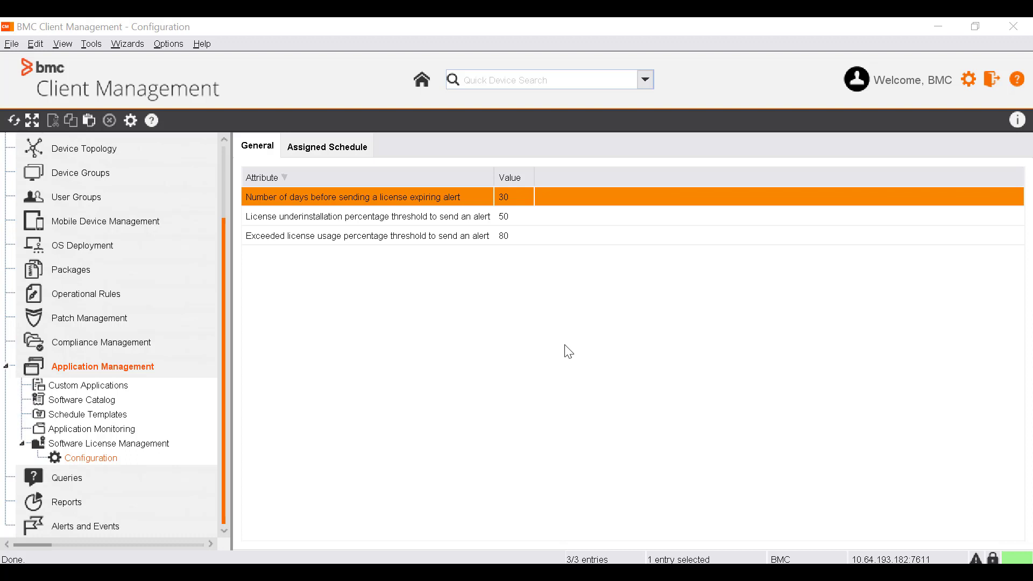
{"action": "double_click", "coordinate": [361, 199]}
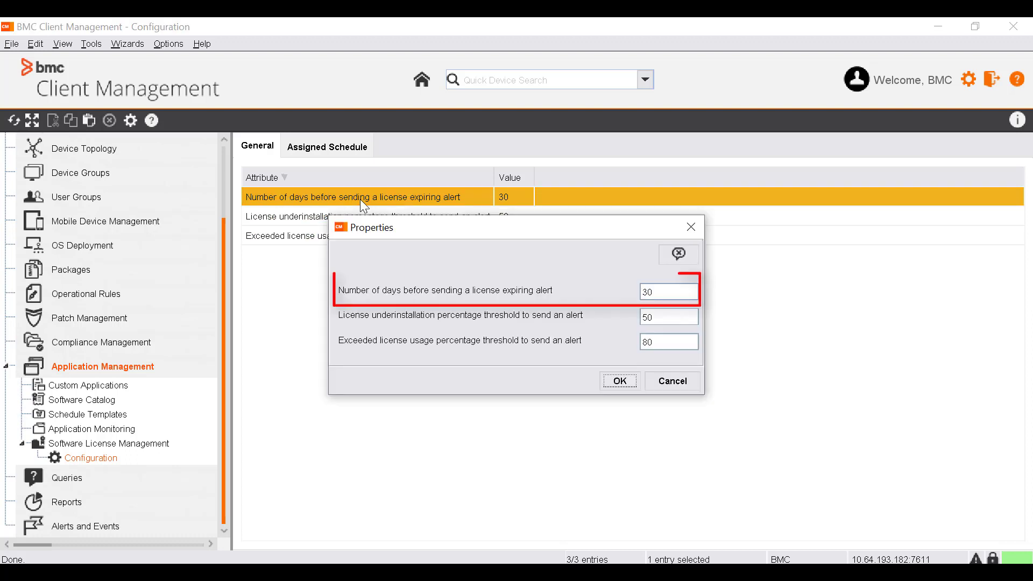
{"action": "left_click", "coordinate": [667, 297]}
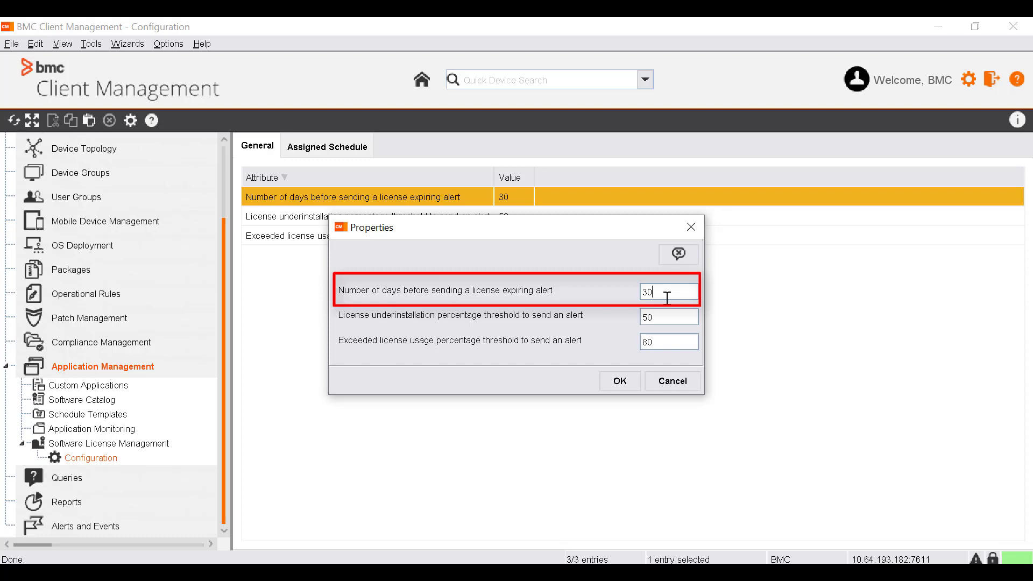
{"action": "left_click", "coordinate": [662, 318]}
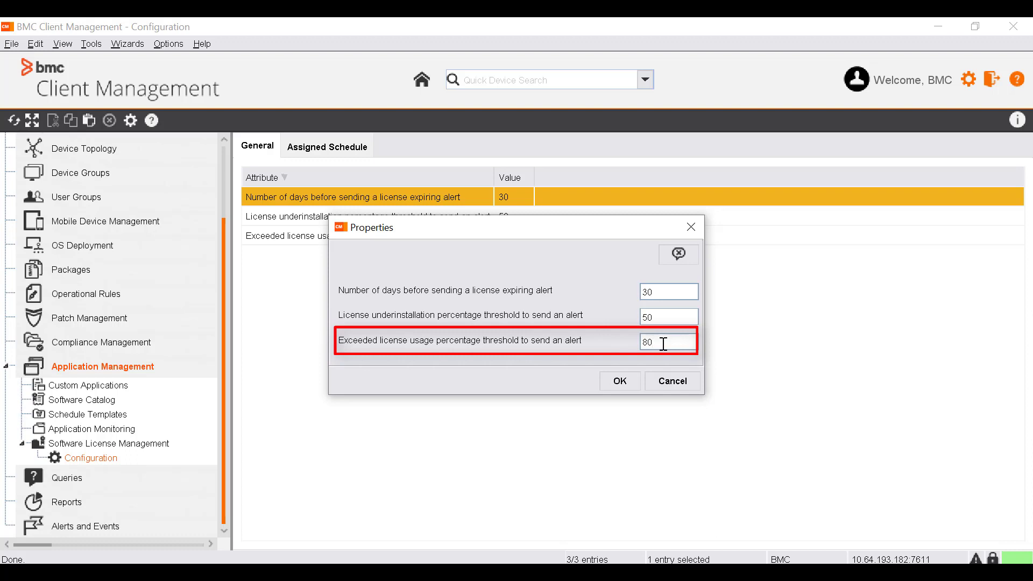
{"action": "left_click", "coordinate": [624, 379]}
{"action": "left_click", "coordinate": [79, 447]}
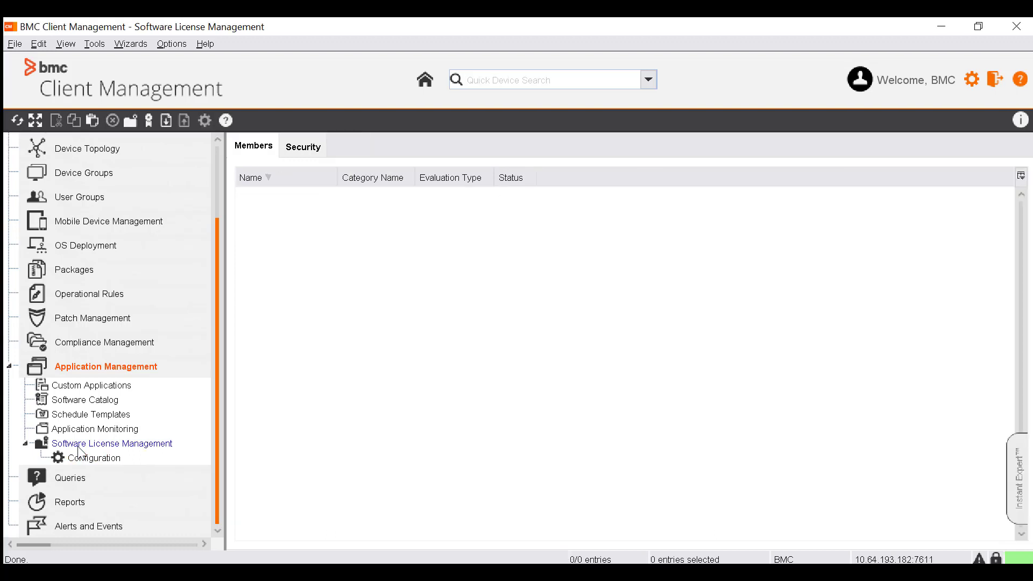
Create a licensed software entry 'Adobe Acrobat' with evaluation type Scanned Applications
{"action": "right_click", "coordinate": [297, 314]}
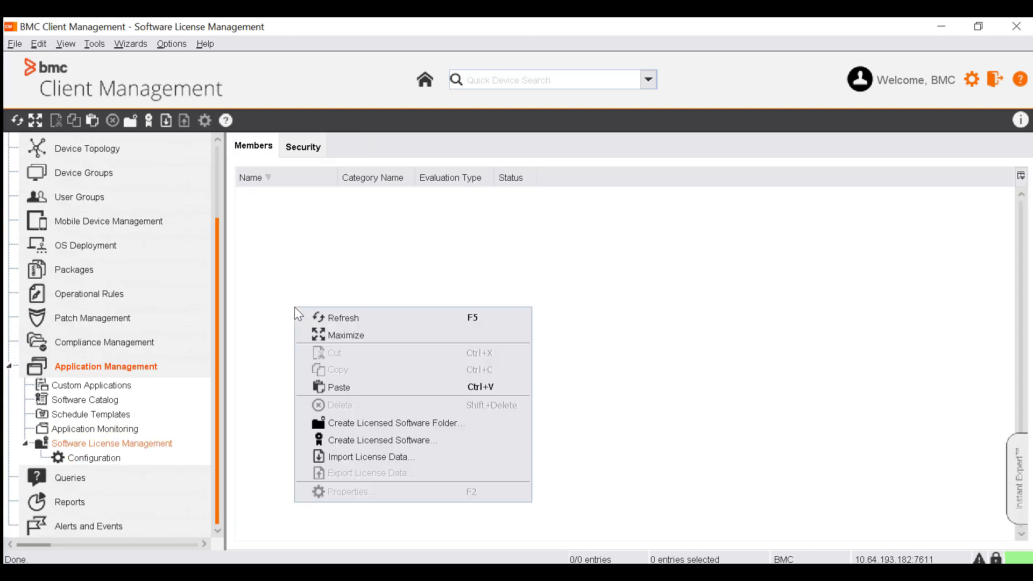
{"action": "left_click", "coordinate": [352, 440]}
{"action": "type", "text": "Adobe Acrobat"}
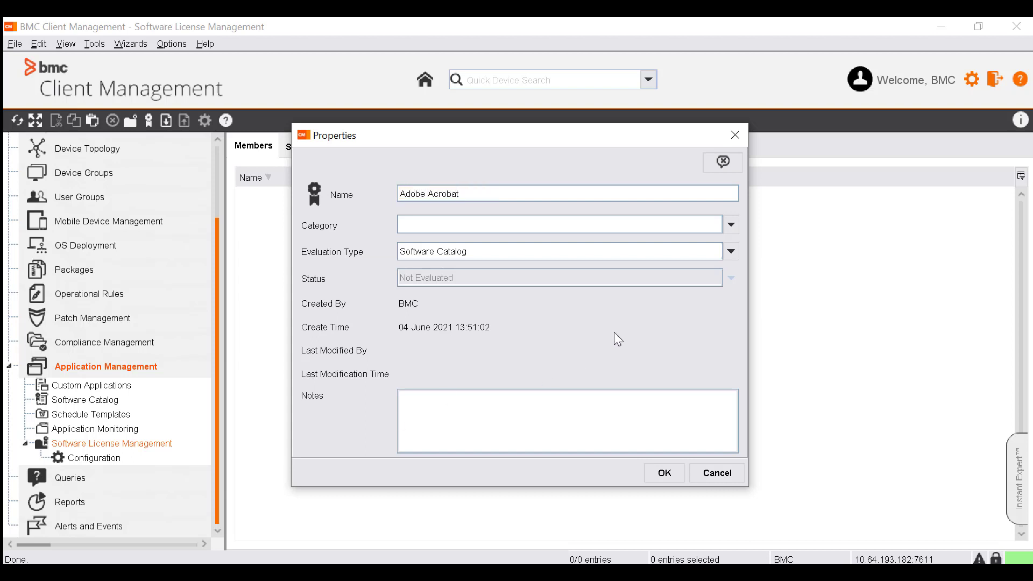
{"action": "left_click", "coordinate": [731, 251]}
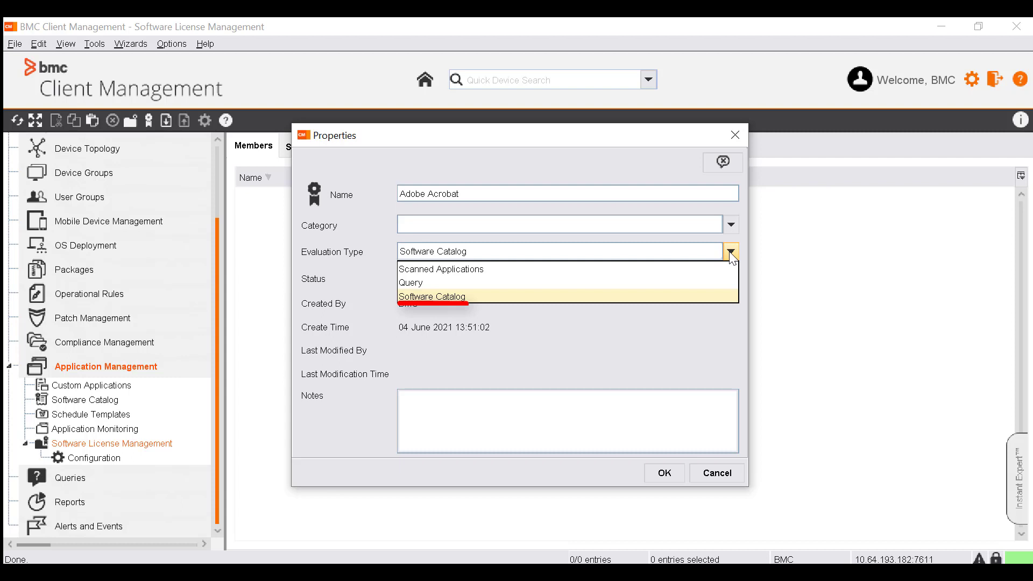
{"action": "left_click", "coordinate": [566, 271]}
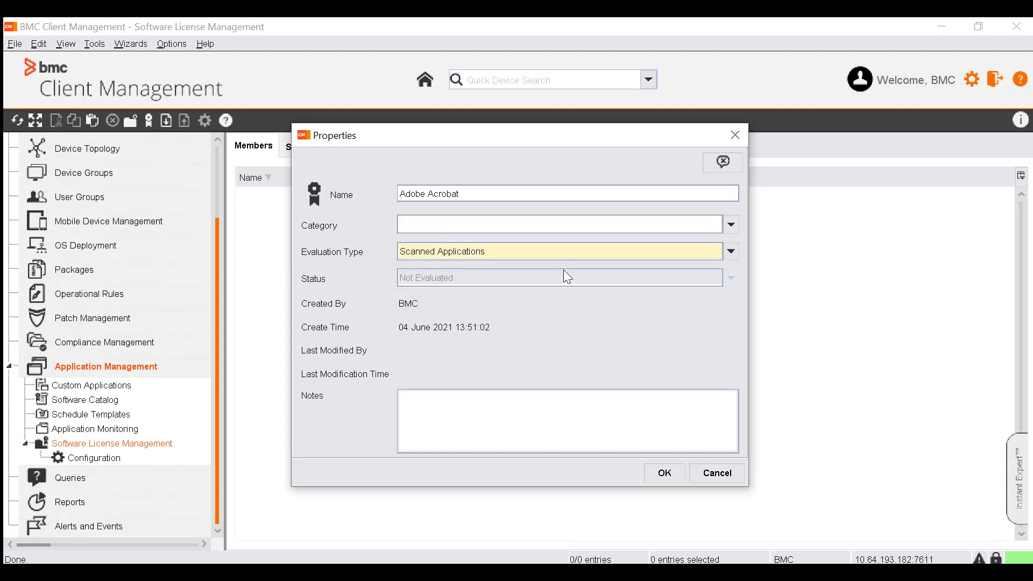
{"action": "left_click", "coordinate": [655, 478]}
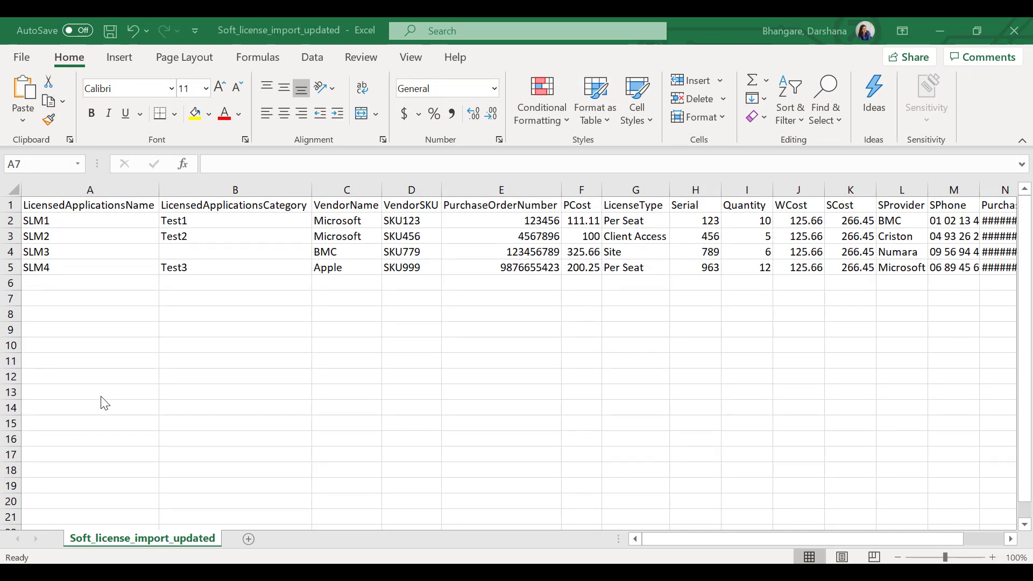
{"action": "left_click", "coordinate": [14, 205]}
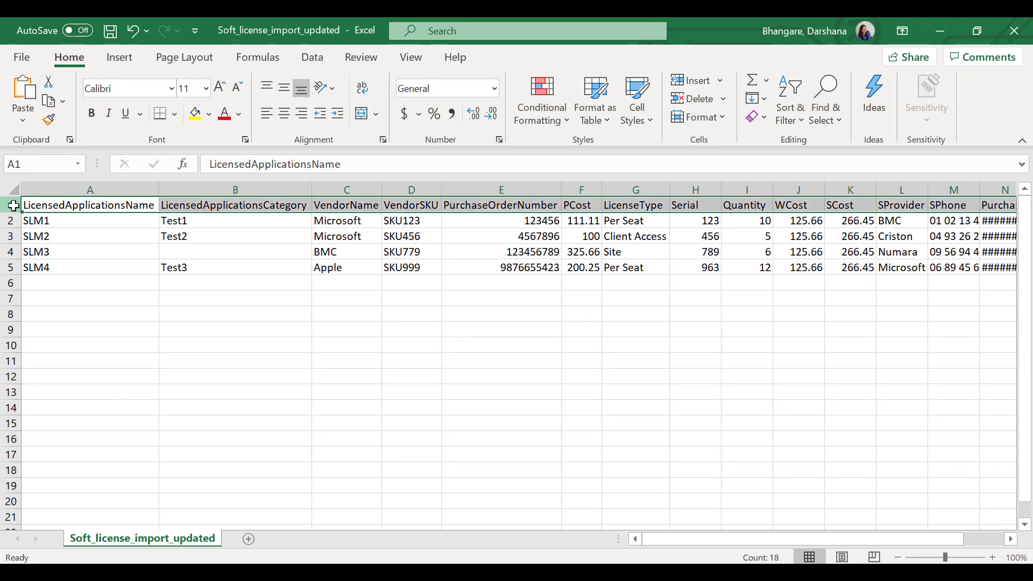
{"action": "left_click_drag", "start_coordinate": [10, 220], "coordinate": [12, 263]}
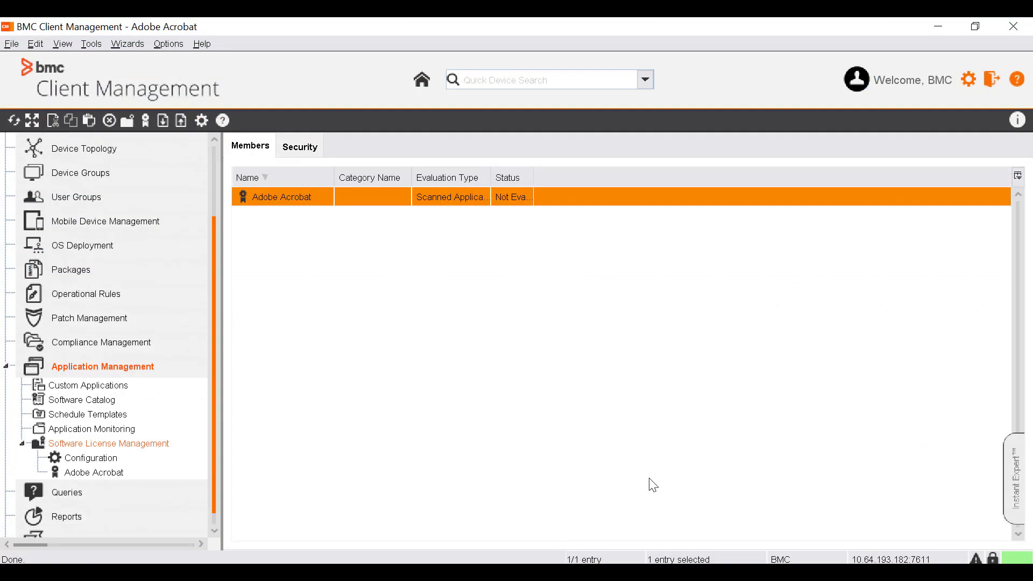
Start a license import from the file Soft_license_import_updated.csv
{"action": "left_click", "coordinate": [340, 241]}
{"action": "right_click", "coordinate": [337, 235]}
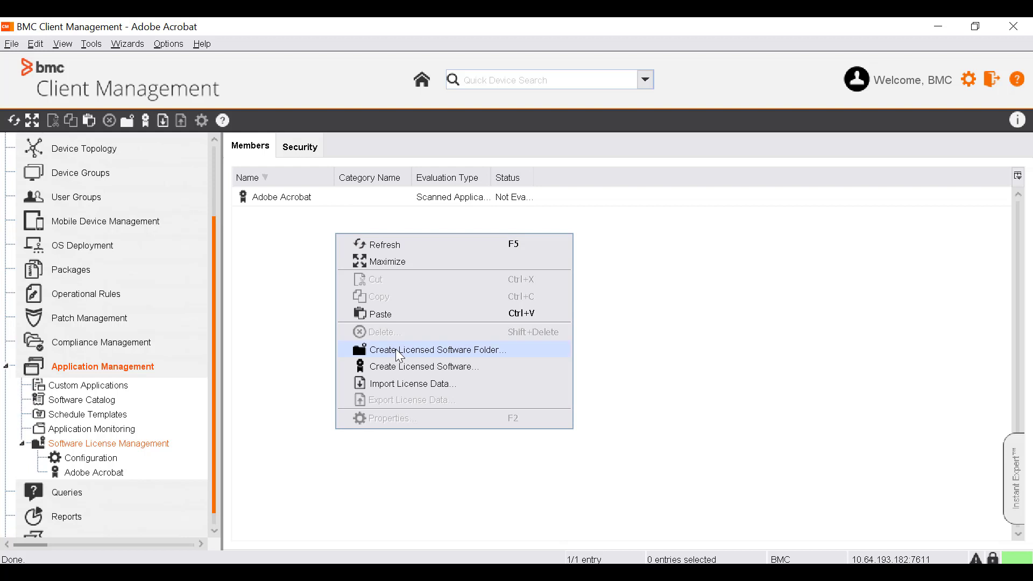
{"action": "left_click", "coordinate": [405, 383]}
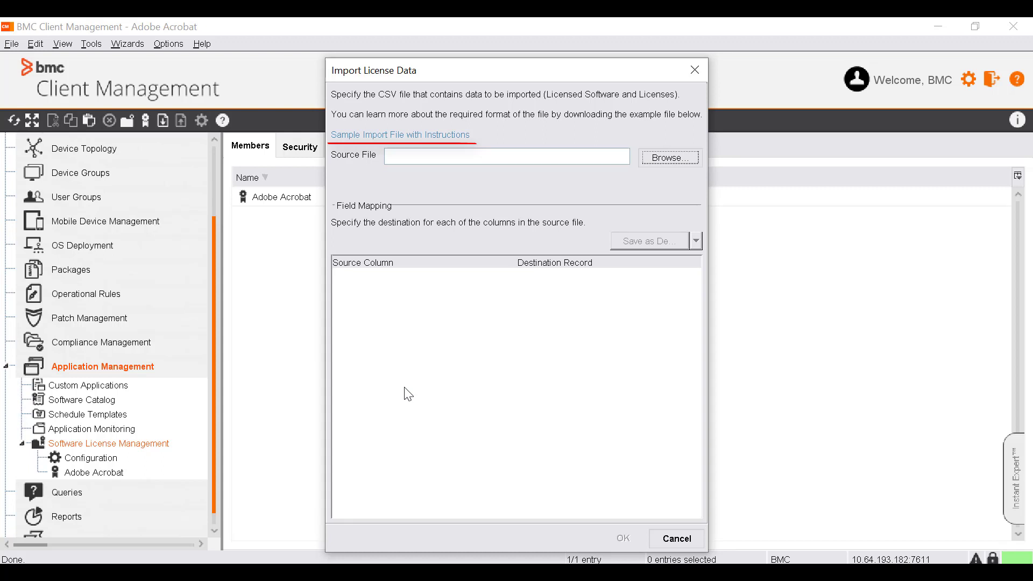
{"action": "left_click", "coordinate": [654, 164]}
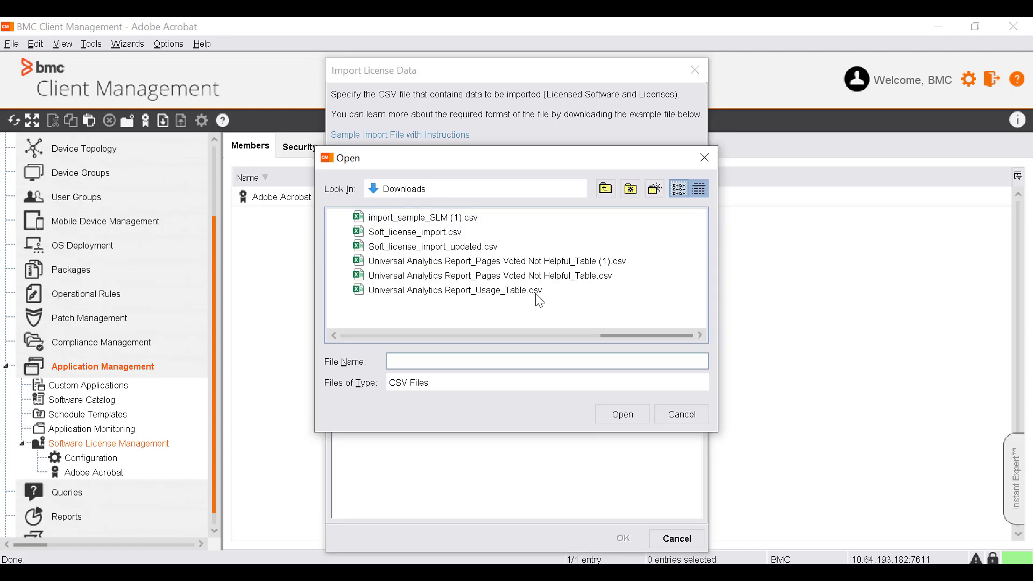
{"action": "left_click", "coordinate": [461, 248]}
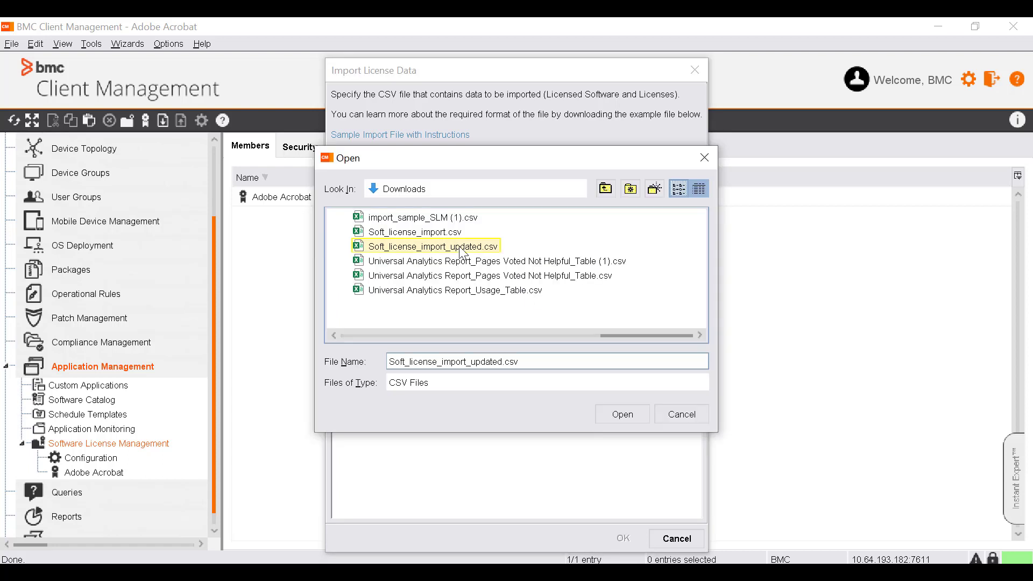
{"action": "left_click", "coordinate": [622, 413]}
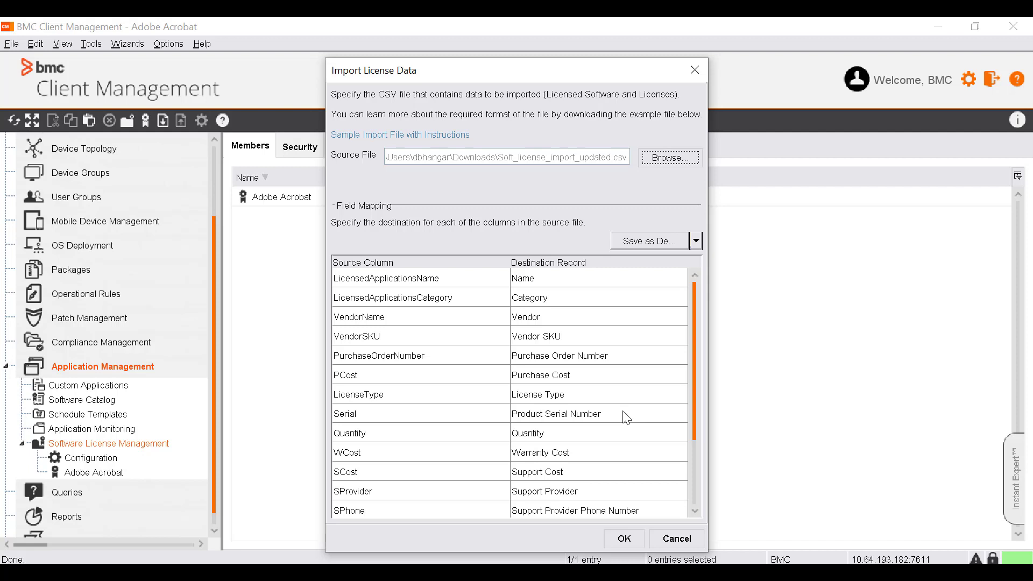
Map LicensedApplicationsName to Name and import SLM1–SLM4, adding them to existing licenses
{"action": "left_click", "coordinate": [497, 274]}
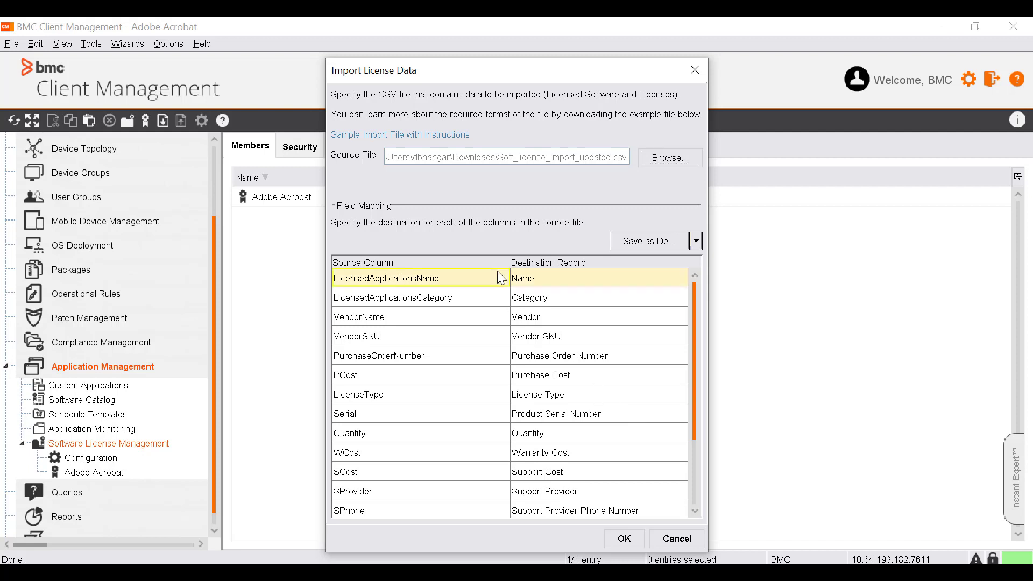
{"action": "left_click", "coordinate": [590, 279]}
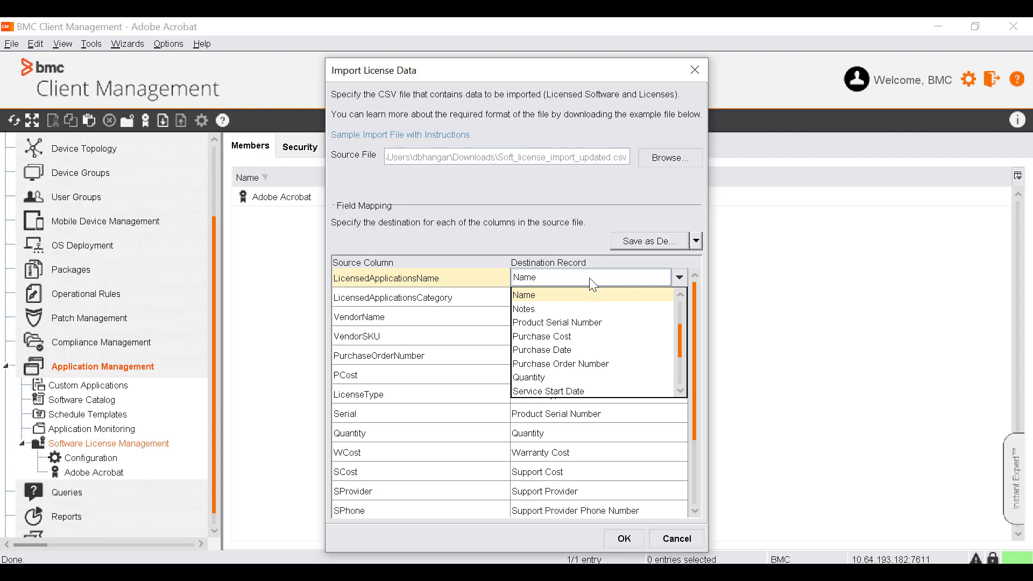
{"action": "left_click", "coordinate": [592, 300]}
{"action": "left_click_drag", "start_coordinate": [697, 301], "coordinate": [699, 355]}
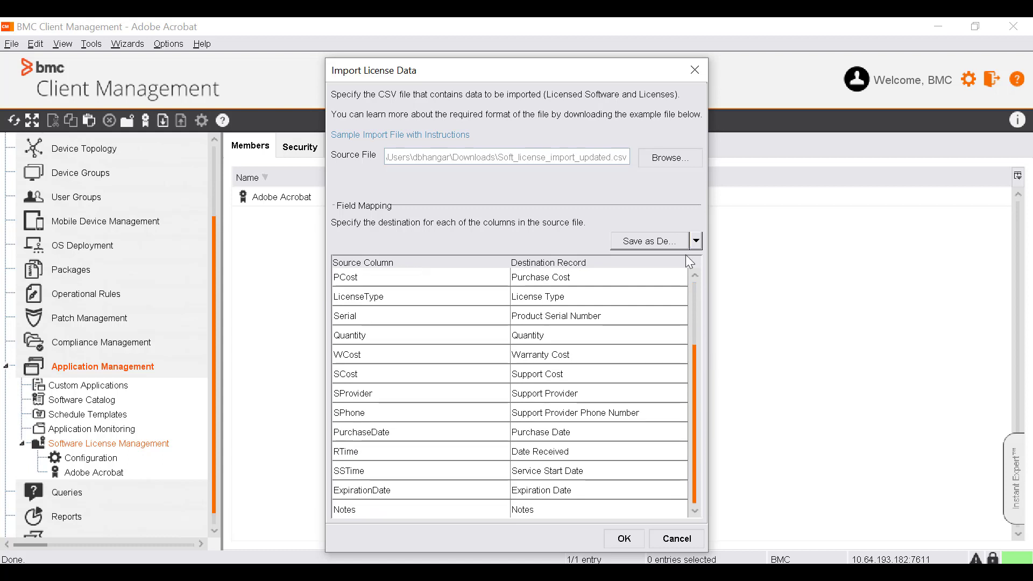
{"action": "left_click", "coordinate": [625, 538]}
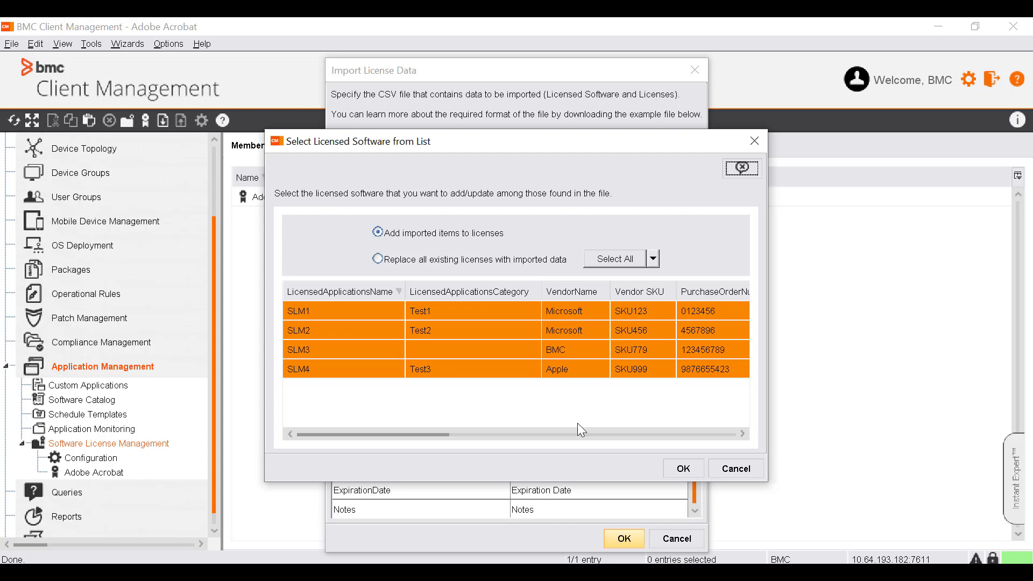
{"action": "left_click", "coordinate": [386, 233]}
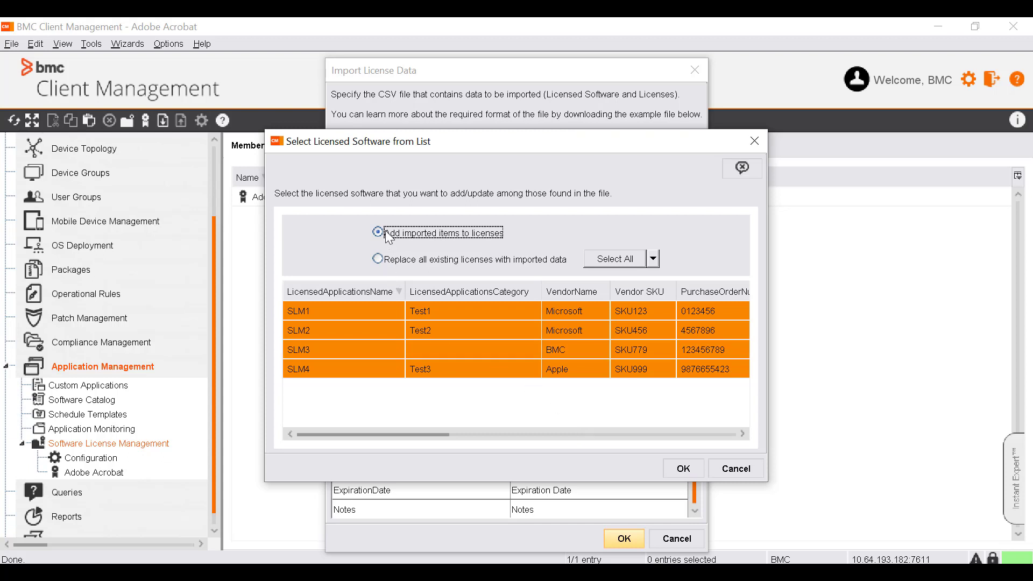
{"action": "left_click", "coordinate": [671, 465]}
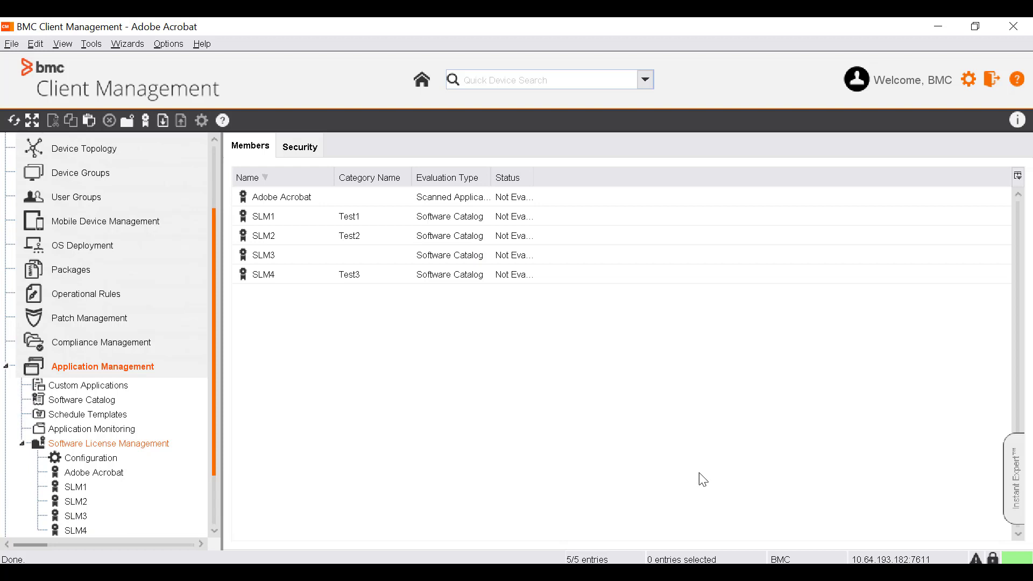
Assign the Windows device group to SLM1 under Assigned Objects > Device Groups
{"action": "scroll", "coordinate": [67, 419], "scroll_direction": "down", "scroll_amount": 1}
{"action": "left_click", "coordinate": [66, 415]}
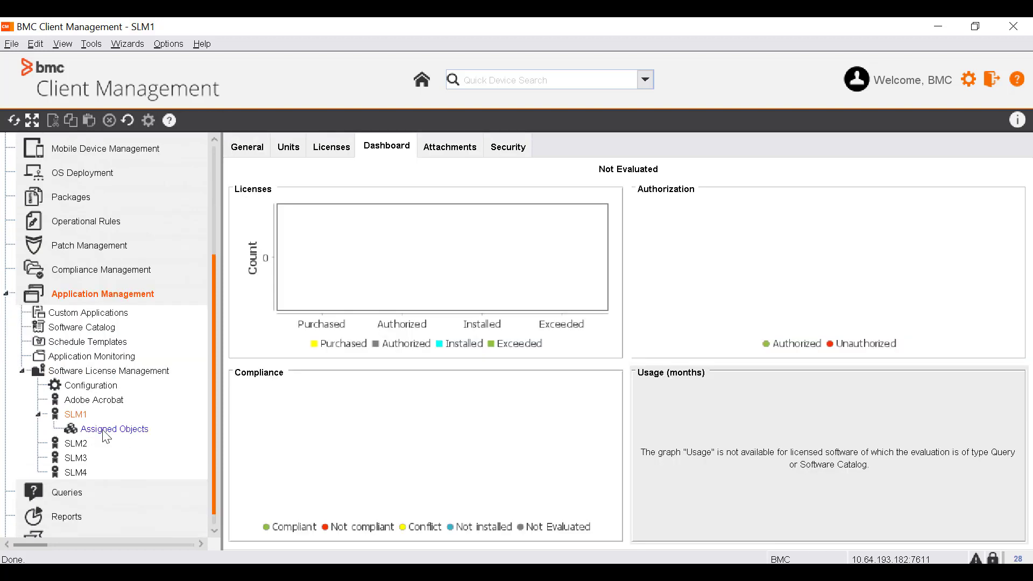
{"action": "left_click", "coordinate": [102, 429]}
{"action": "left_click", "coordinate": [56, 430]}
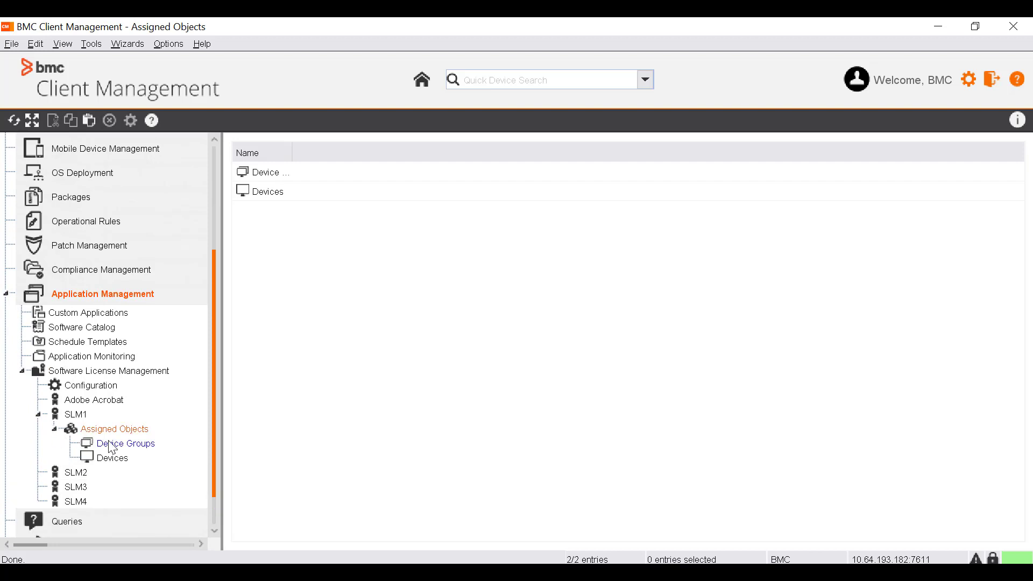
{"action": "left_click", "coordinate": [132, 443]}
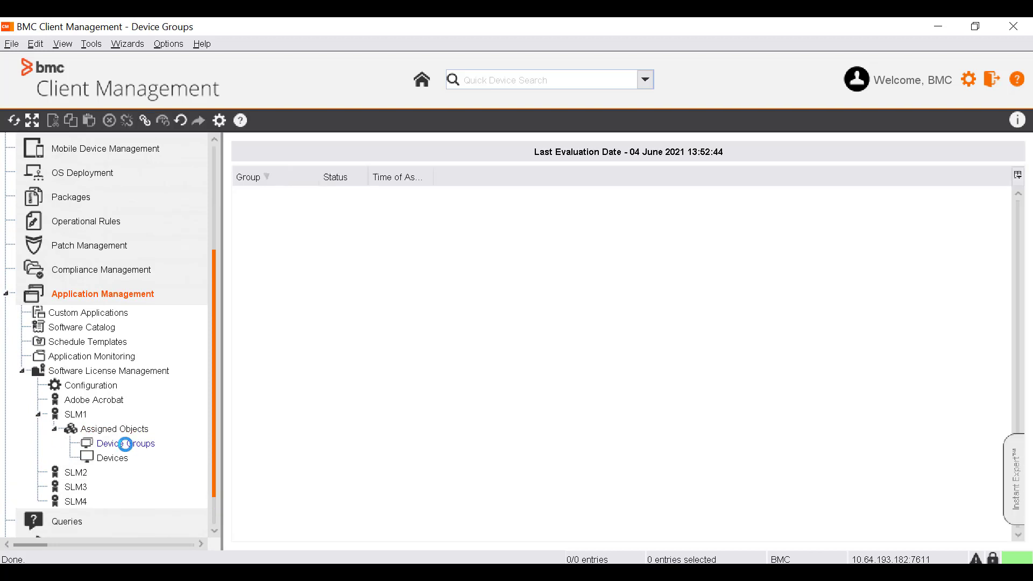
{"action": "right_click", "coordinate": [280, 267]}
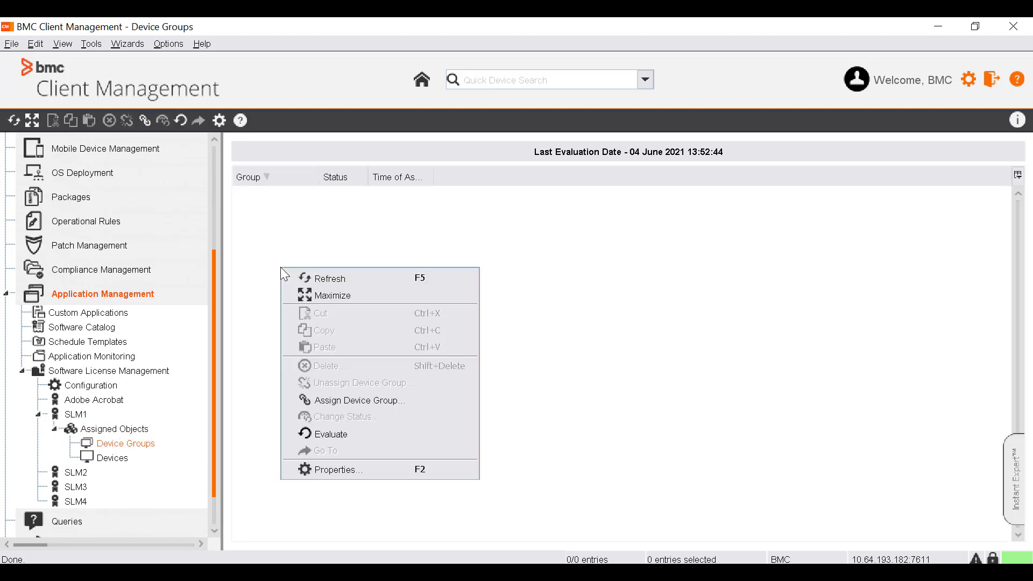
{"action": "left_click", "coordinate": [335, 403]}
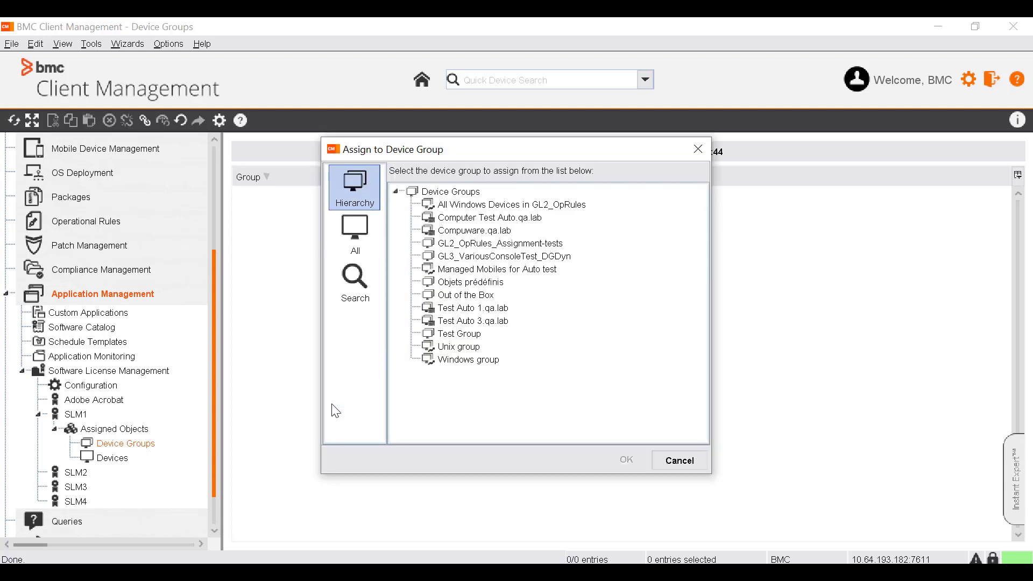
{"action": "left_click", "coordinate": [444, 359]}
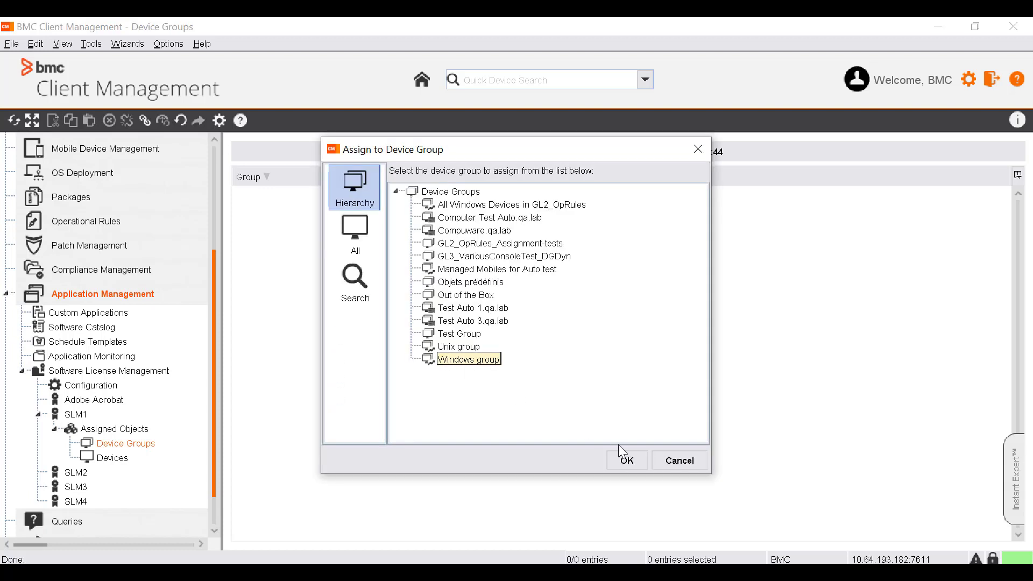
{"action": "left_click", "coordinate": [629, 462]}
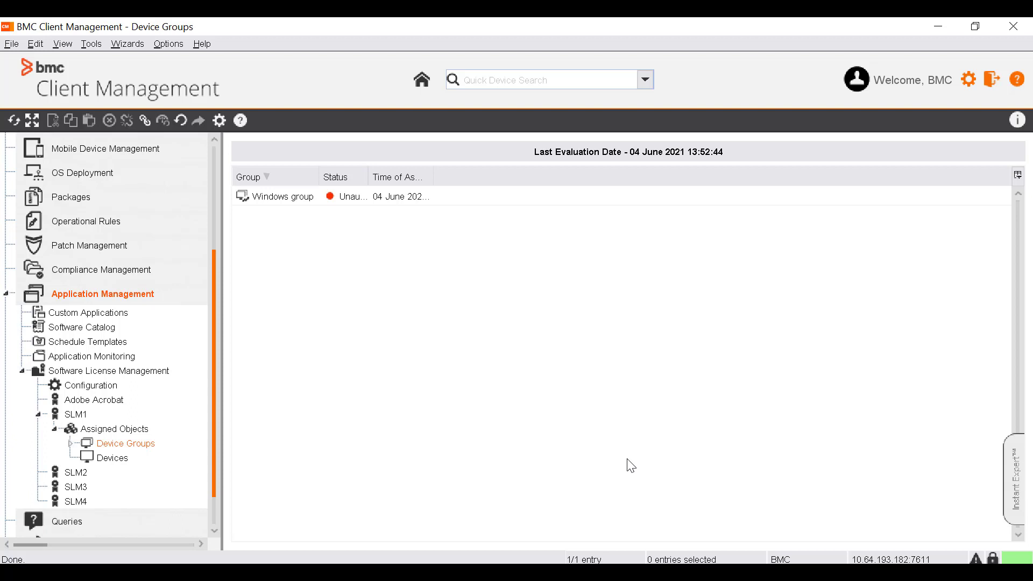
View the Windows group's device compliance as a bar chart, then as a pie chart
{"action": "left_click", "coordinate": [370, 197]}
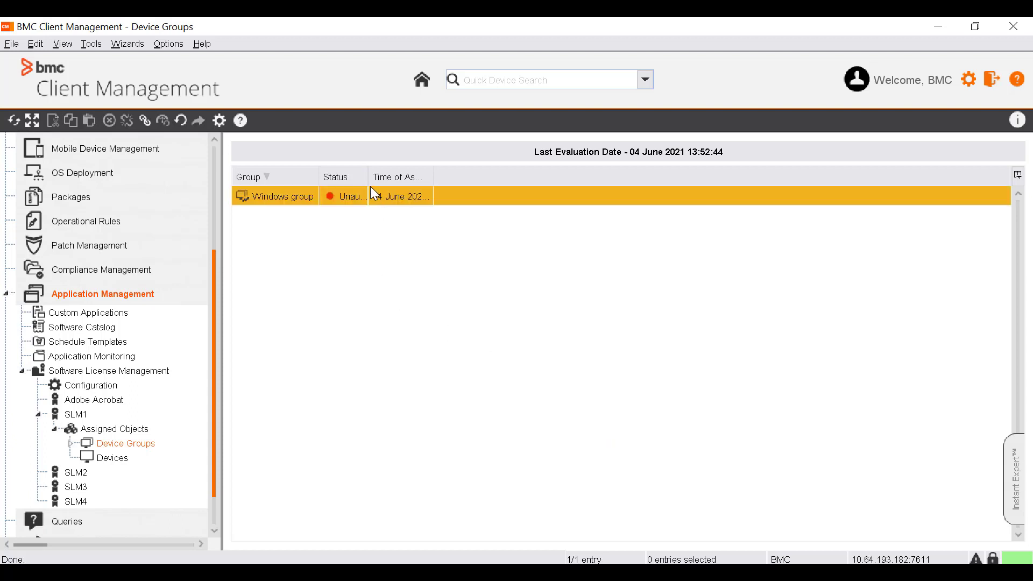
{"action": "double_click", "coordinate": [282, 197]}
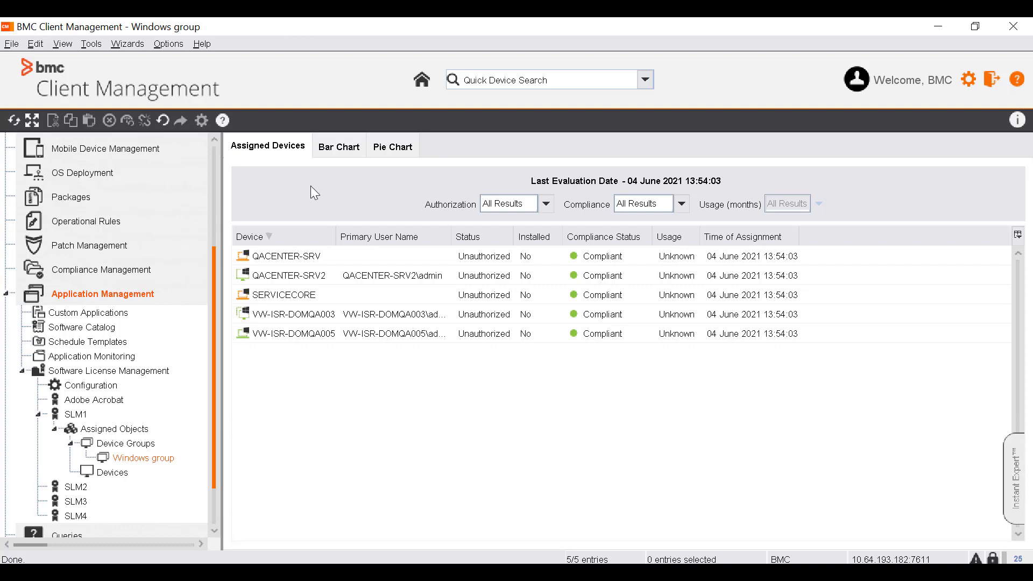
{"action": "left_click", "coordinate": [339, 151]}
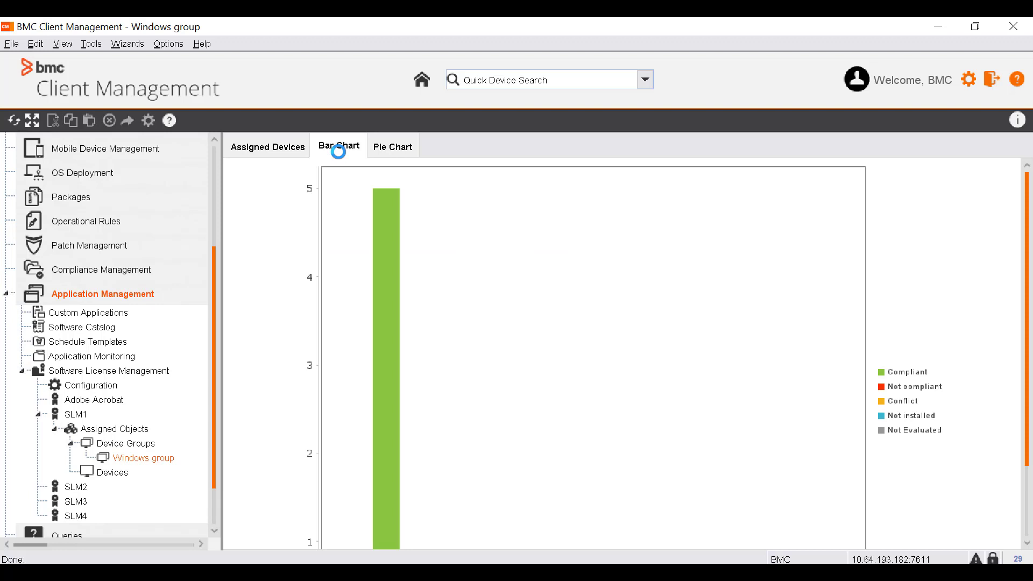
{"action": "left_click", "coordinate": [382, 154]}
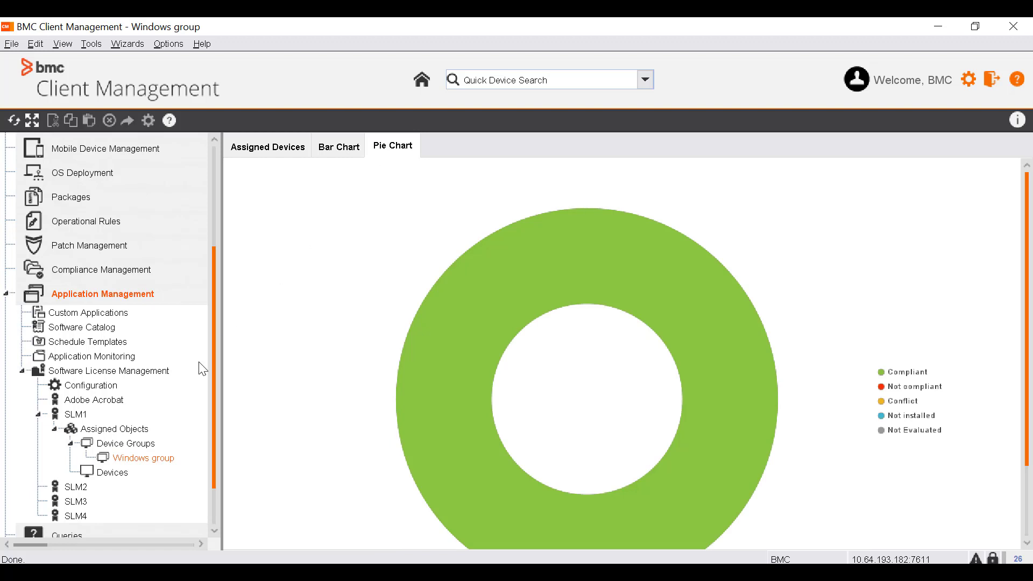
Evaluate SLM1 from its dashboard to refresh the authorization and compliance charts
{"action": "left_click", "coordinate": [85, 417]}
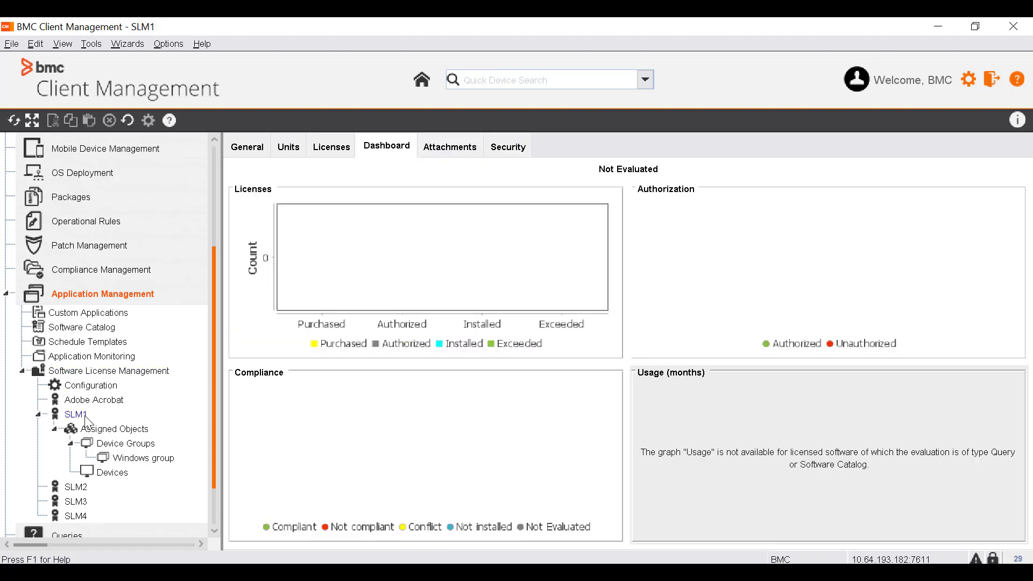
{"action": "right_click", "coordinate": [375, 268]}
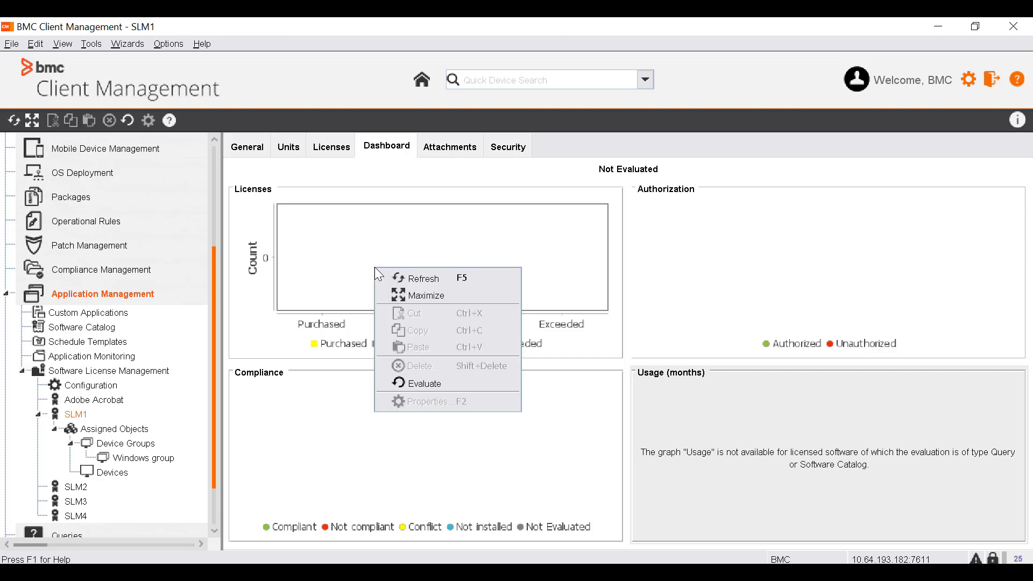
{"action": "left_click", "coordinate": [413, 383]}
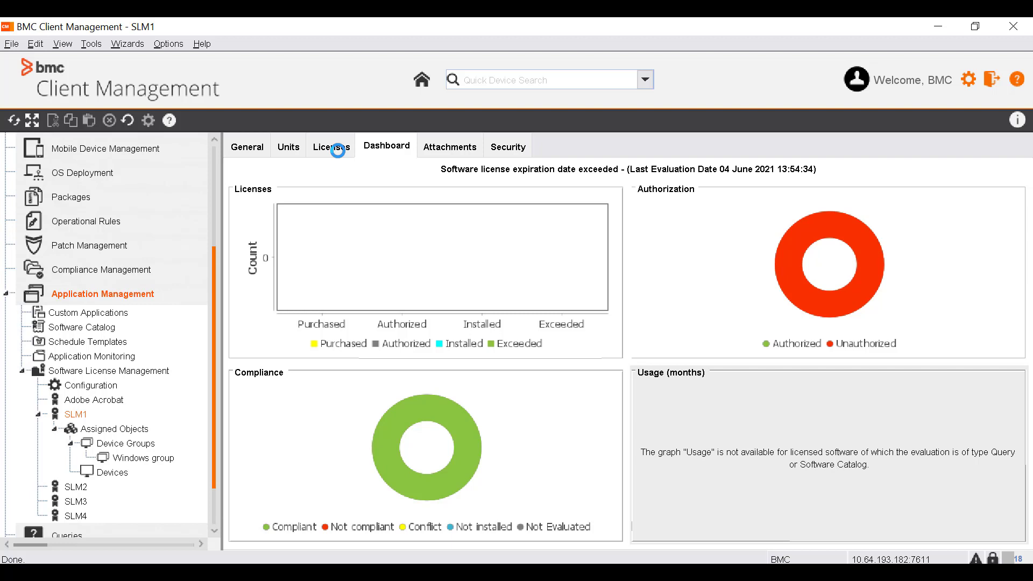
{"action": "left_click", "coordinate": [336, 148]}
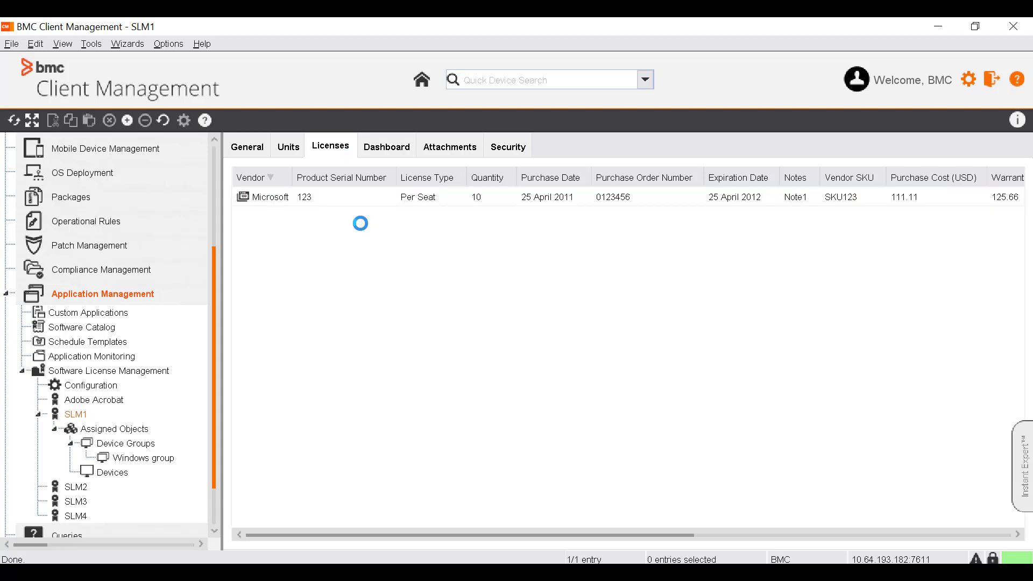
Add a license with vendor BMC Software to SLM1, then view its Attachments list
{"action": "right_click", "coordinate": [361, 223]}
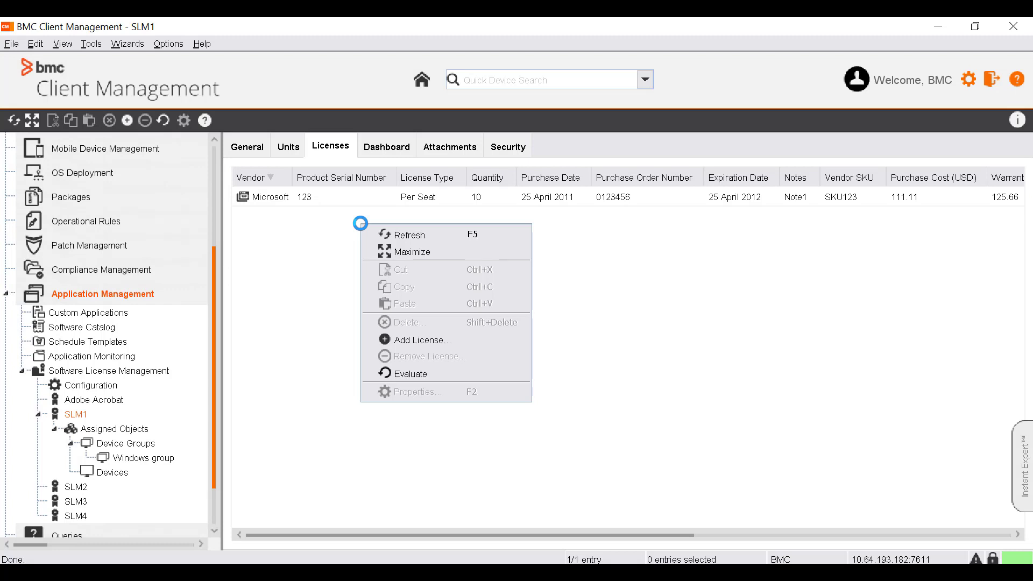
{"action": "left_click", "coordinate": [434, 341]}
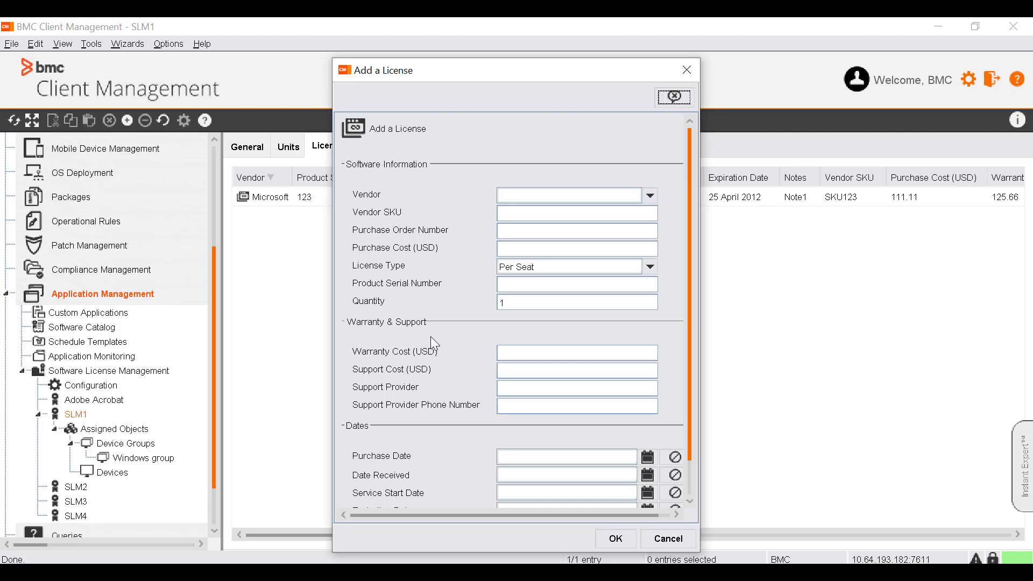
{"action": "left_click", "coordinate": [650, 198]}
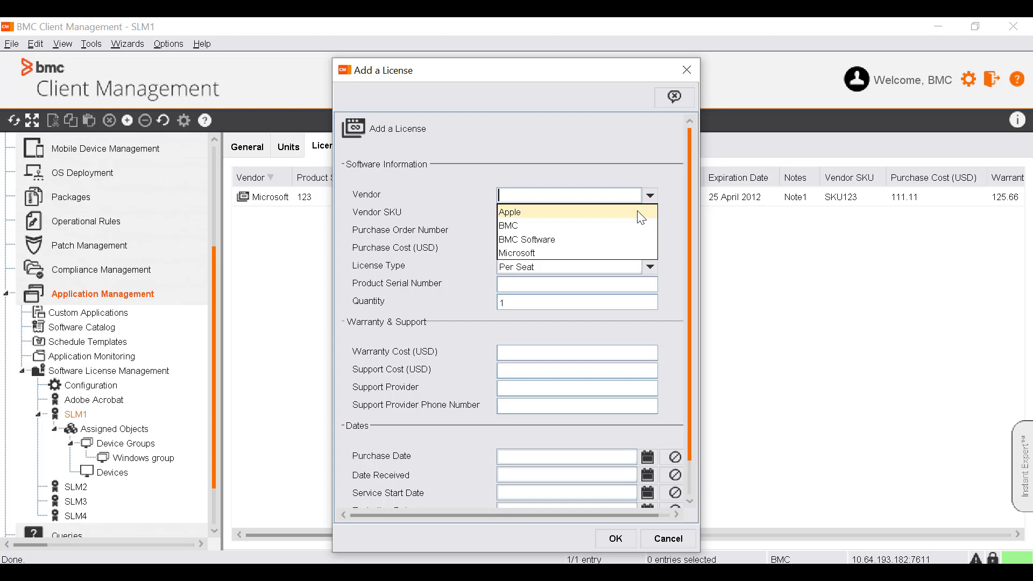
{"action": "left_click", "coordinate": [641, 241]}
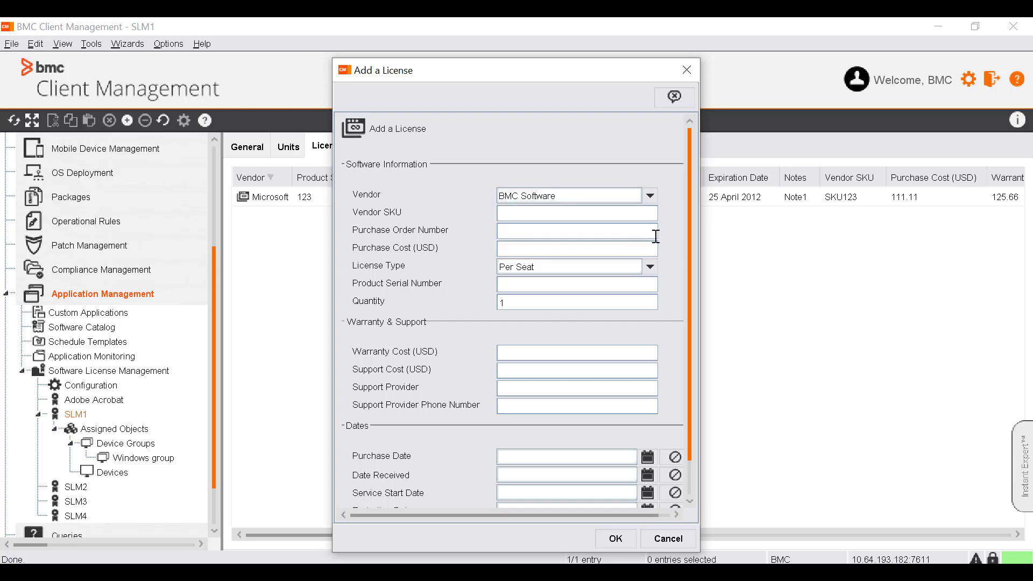
{"action": "scroll", "coordinate": [679, 449], "scroll_direction": "down", "scroll_amount": 2}
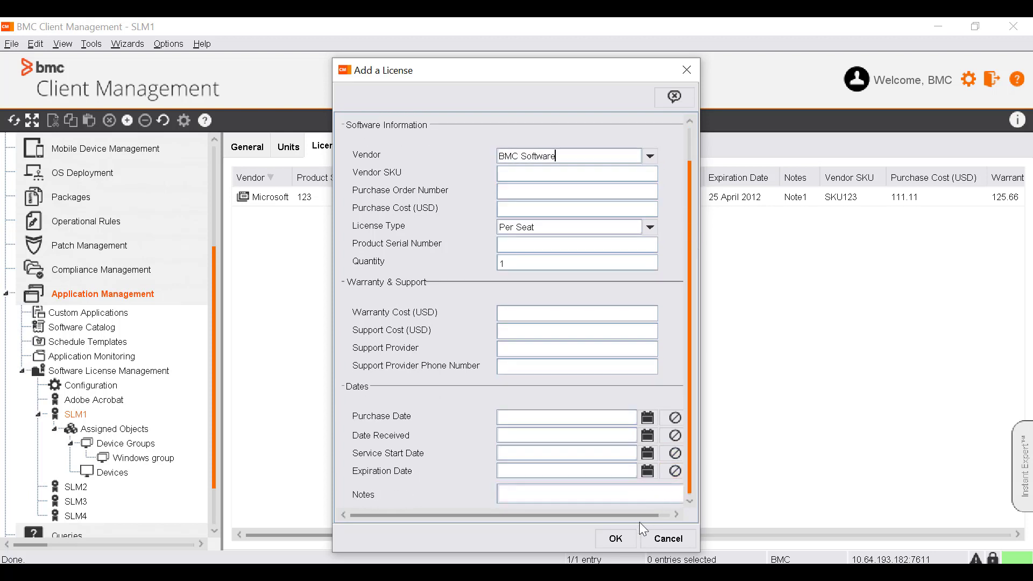
{"action": "left_click", "coordinate": [628, 541]}
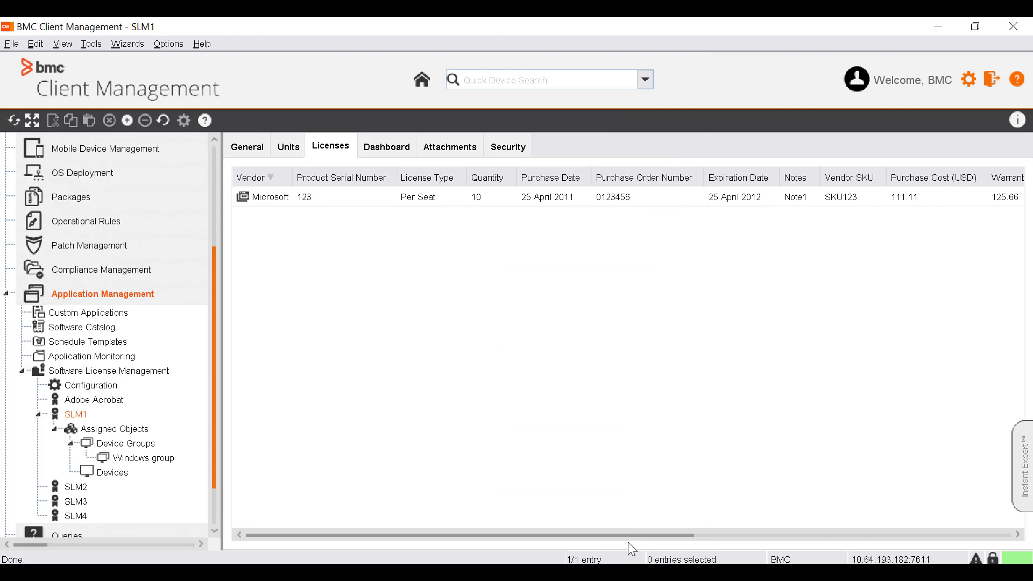
{"action": "left_click", "coordinate": [461, 150]}
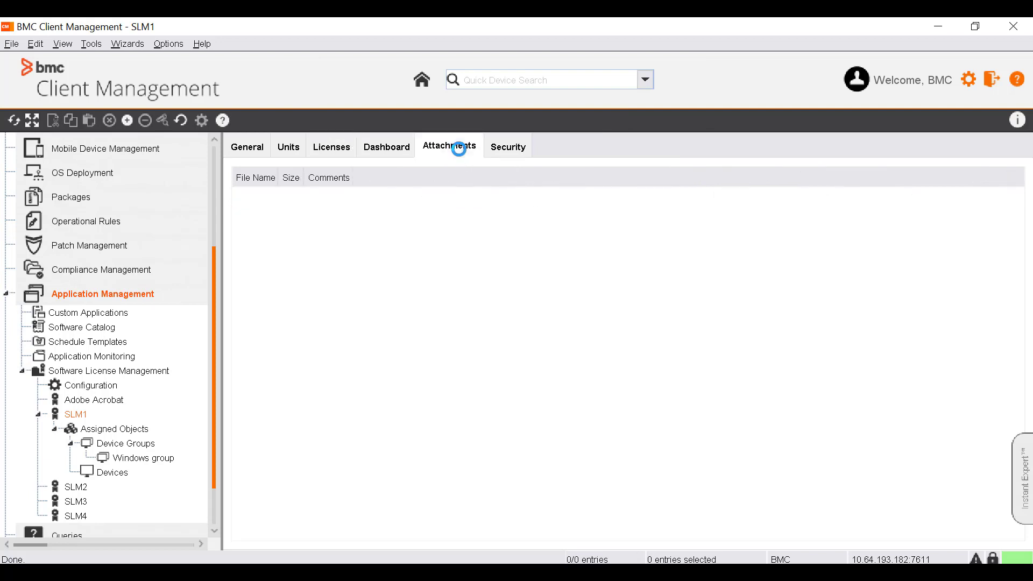
Attach readme.txt from the Downloads folder to SLM1, then show its Units page
{"action": "right_click", "coordinate": [426, 242]}
{"action": "left_click", "coordinate": [492, 353]}
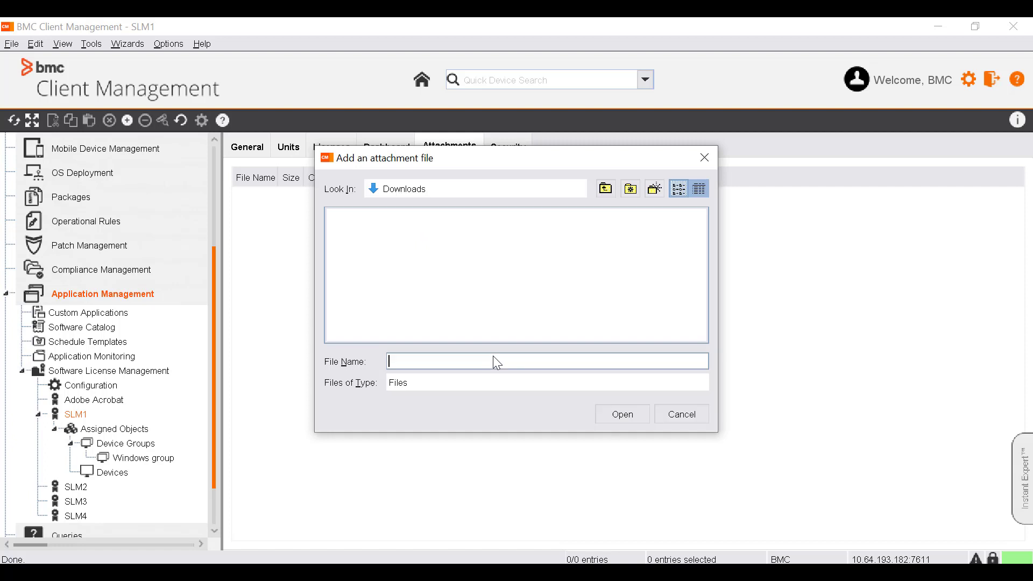
{"action": "left_click", "coordinate": [385, 262]}
{"action": "left_click", "coordinate": [384, 277]}
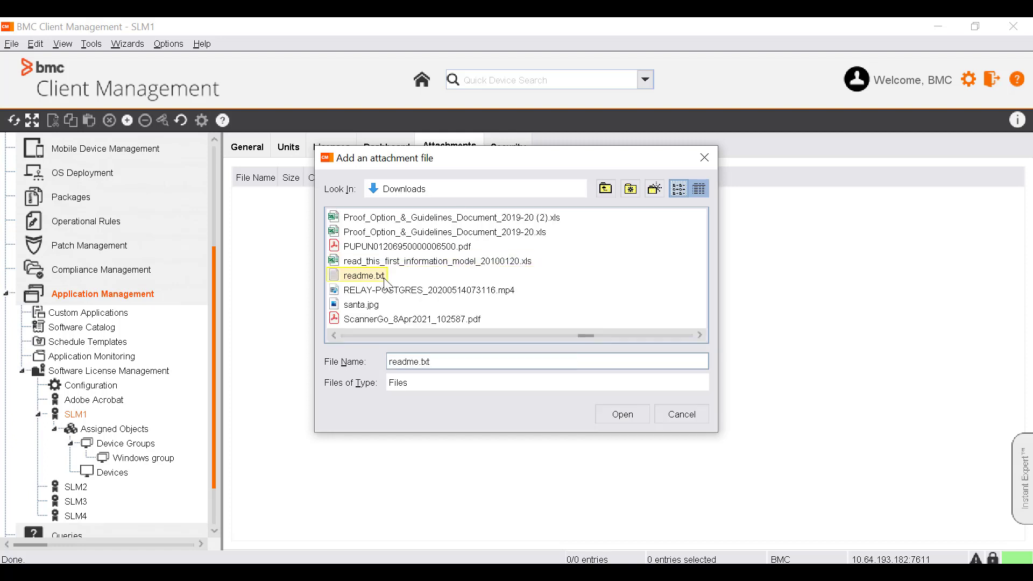
{"action": "left_click", "coordinate": [624, 416]}
{"action": "left_click", "coordinate": [282, 146]}
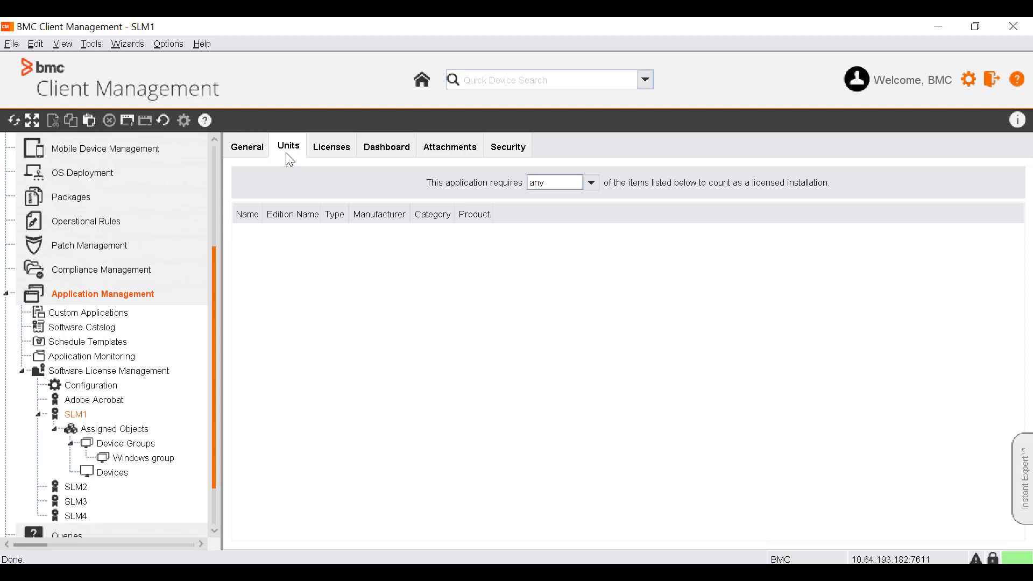
Add Acrobat Reader from manufacturer Adobe as a license unit for SLM1
{"action": "right_click", "coordinate": [399, 288]}
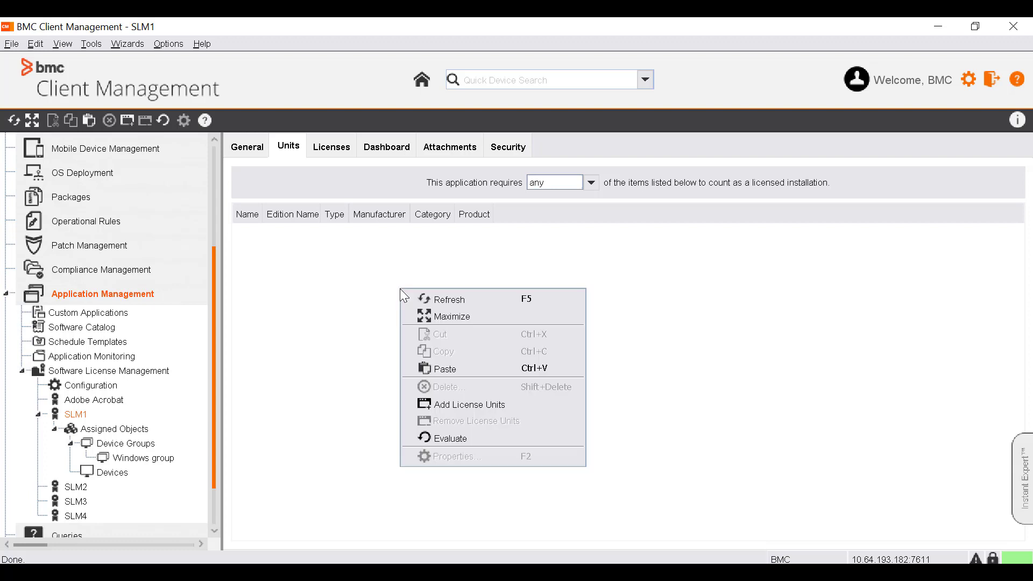
{"action": "left_click", "coordinate": [469, 408]}
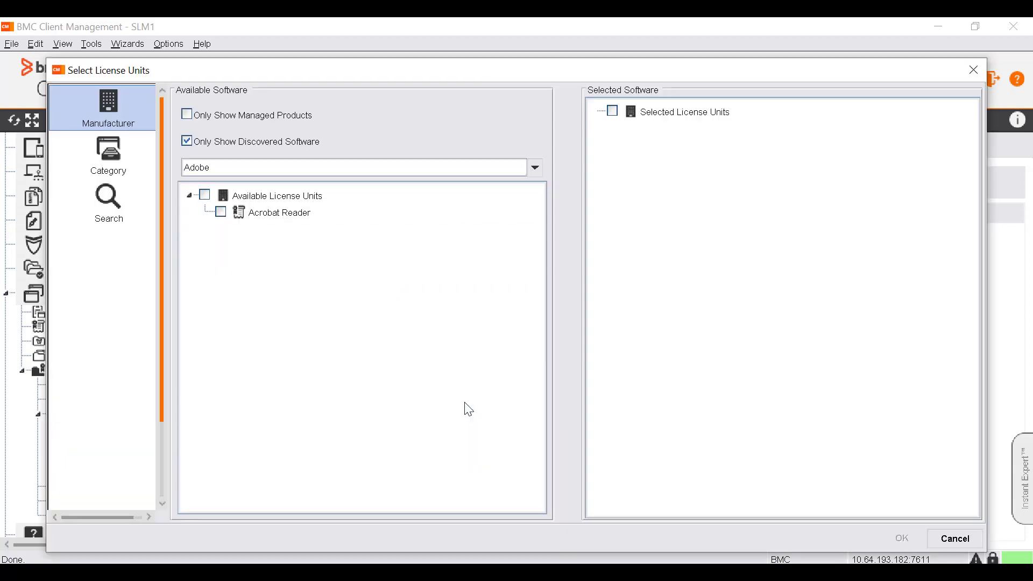
{"action": "left_click", "coordinate": [221, 213]}
{"action": "left_click", "coordinate": [536, 168]}
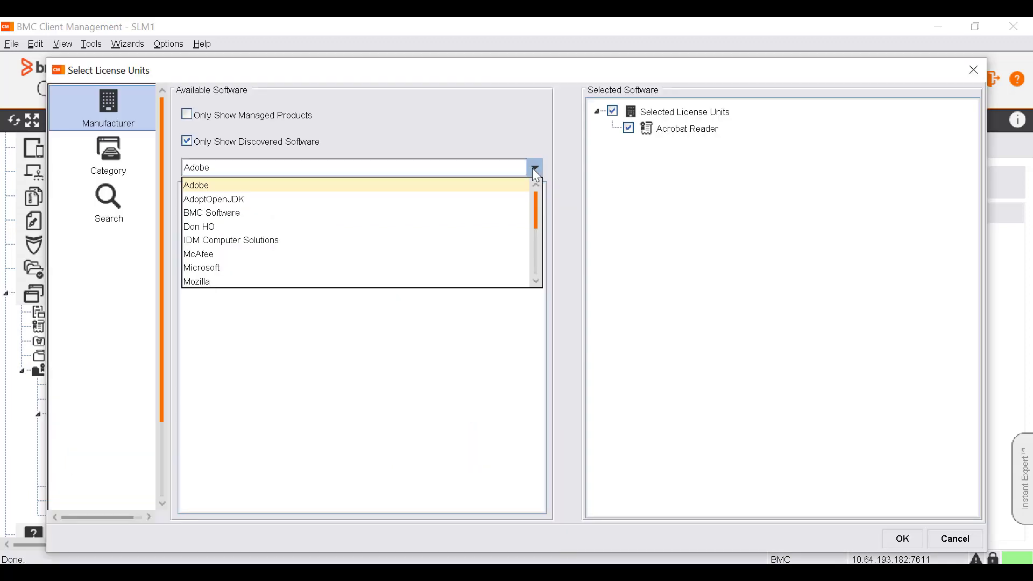
{"action": "left_click", "coordinate": [507, 188]}
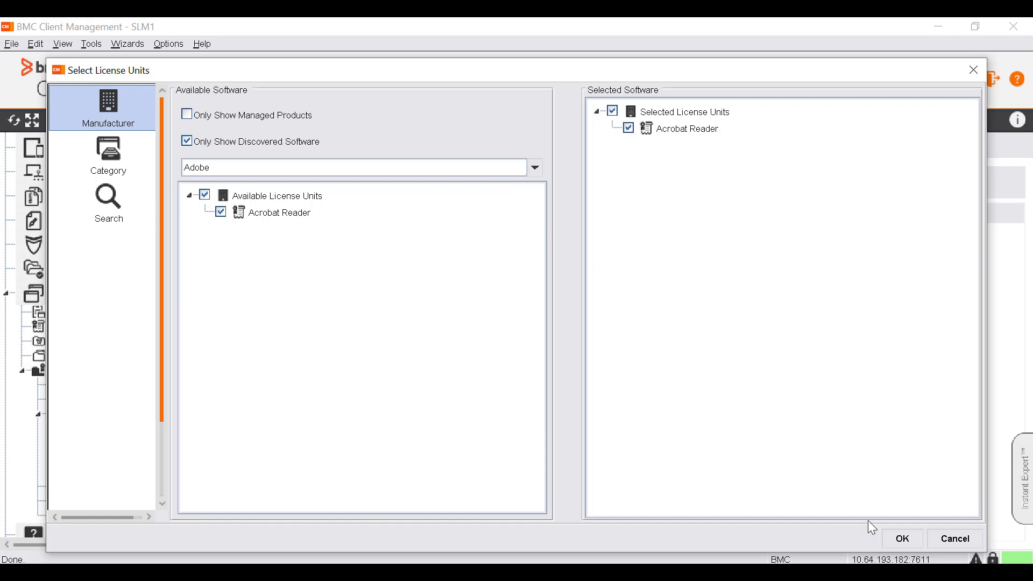
{"action": "left_click", "coordinate": [909, 540]}
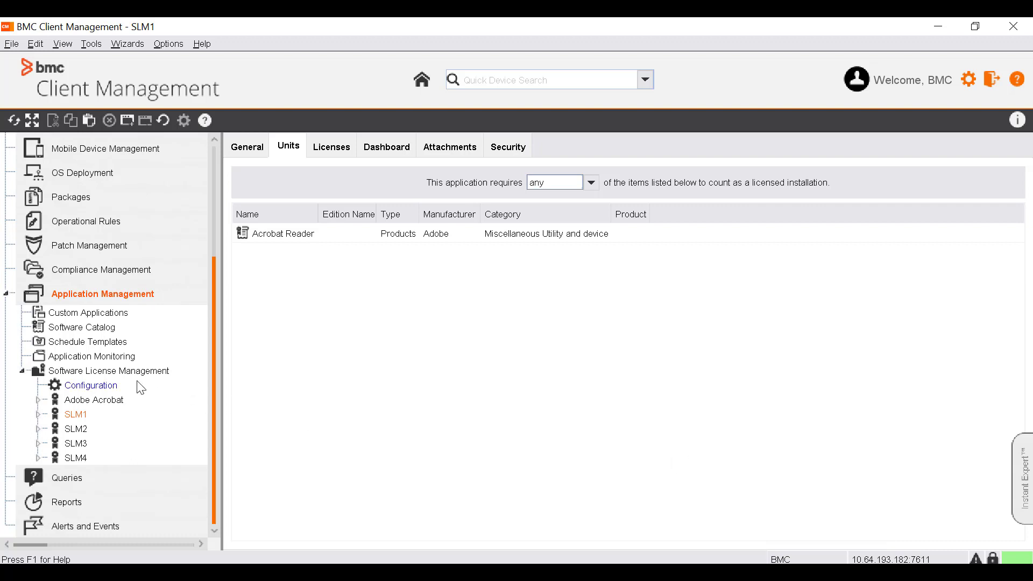
{"action": "left_click", "coordinate": [122, 403]}
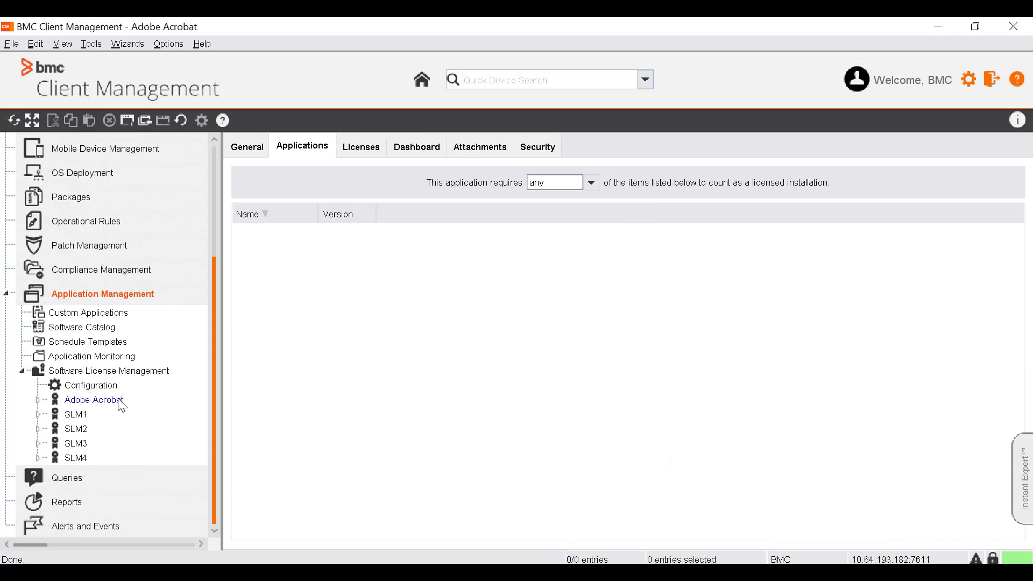
Add Adobe Reader 6.0 from the full software inventory to Adobe Acrobat's applications
{"action": "left_click", "coordinate": [310, 155]}
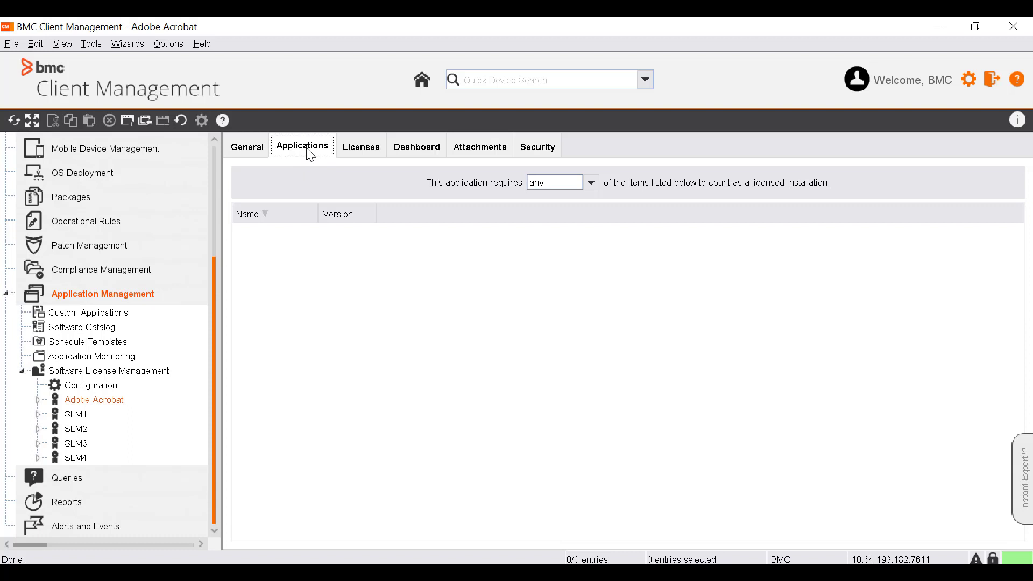
{"action": "right_click", "coordinate": [391, 292]}
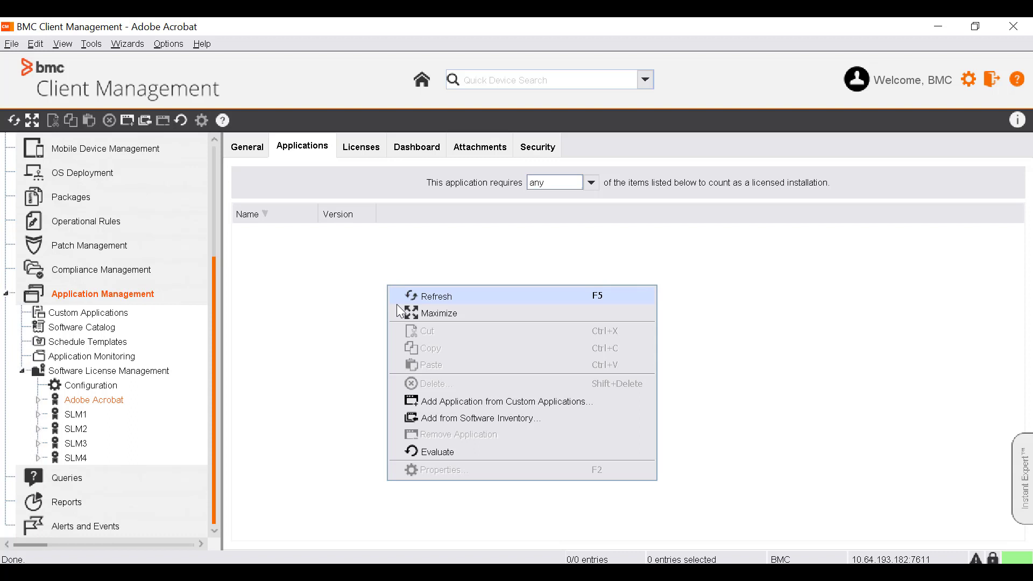
{"action": "left_click", "coordinate": [455, 418]}
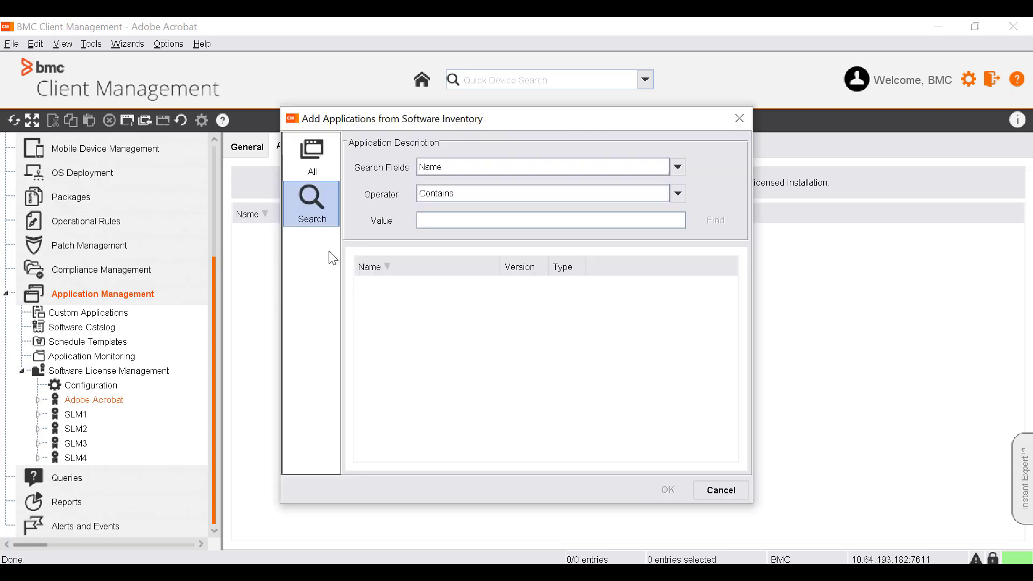
{"action": "left_click", "coordinate": [321, 160]}
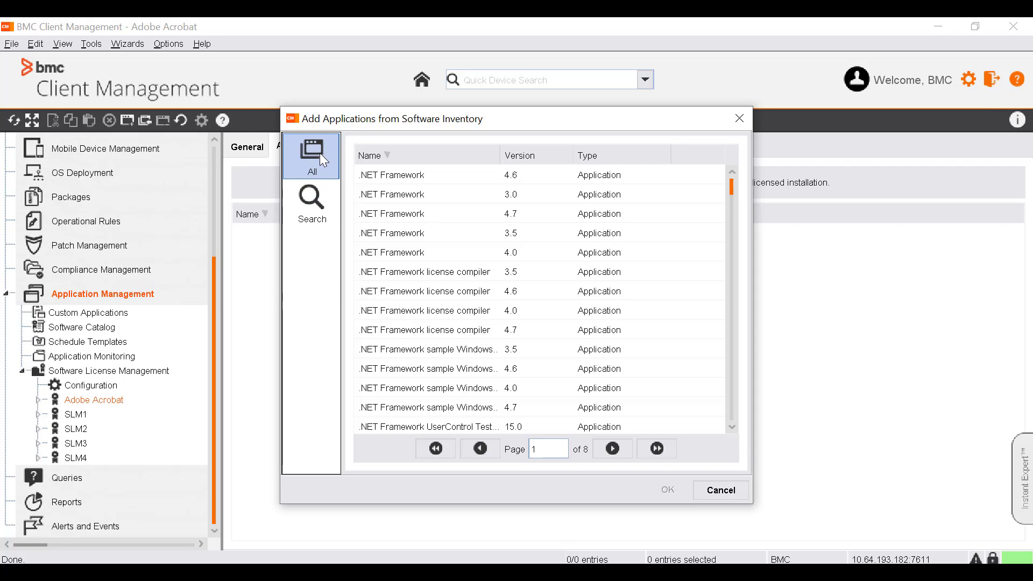
{"action": "scroll", "coordinate": [466, 280], "scroll_direction": "down", "scroll_amount": 3}
{"action": "scroll", "coordinate": [467, 286], "scroll_direction": "down", "scroll_amount": 10}
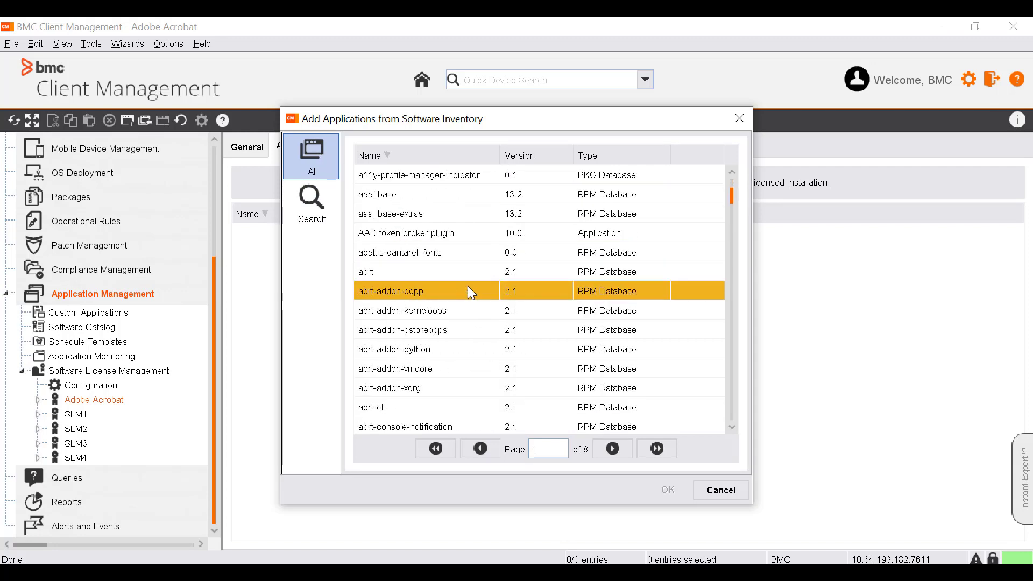
{"action": "scroll", "coordinate": [548, 359], "scroll_direction": "down", "scroll_amount": 5}
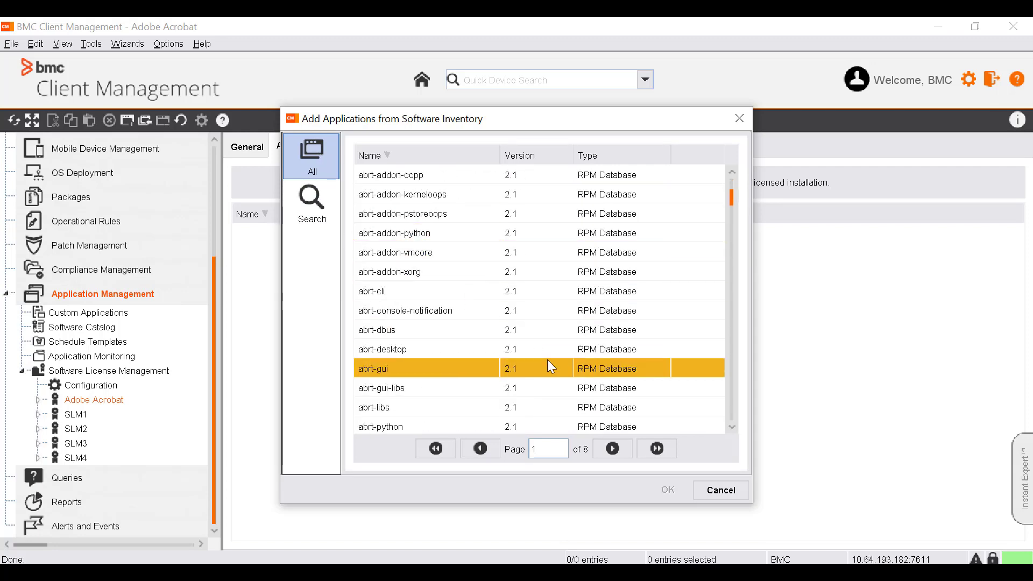
{"action": "scroll", "coordinate": [548, 359], "scroll_direction": "down", "scroll_amount": 2}
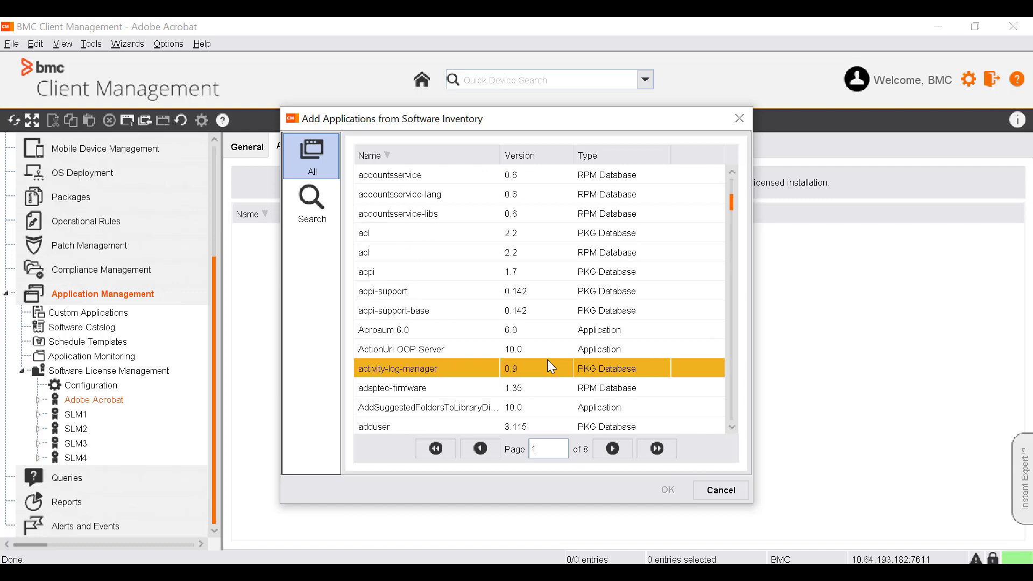
{"action": "scroll", "coordinate": [547, 360], "scroll_direction": "down", "scroll_amount": 2}
{"action": "scroll", "coordinate": [547, 359], "scroll_direction": "down", "scroll_amount": 1}
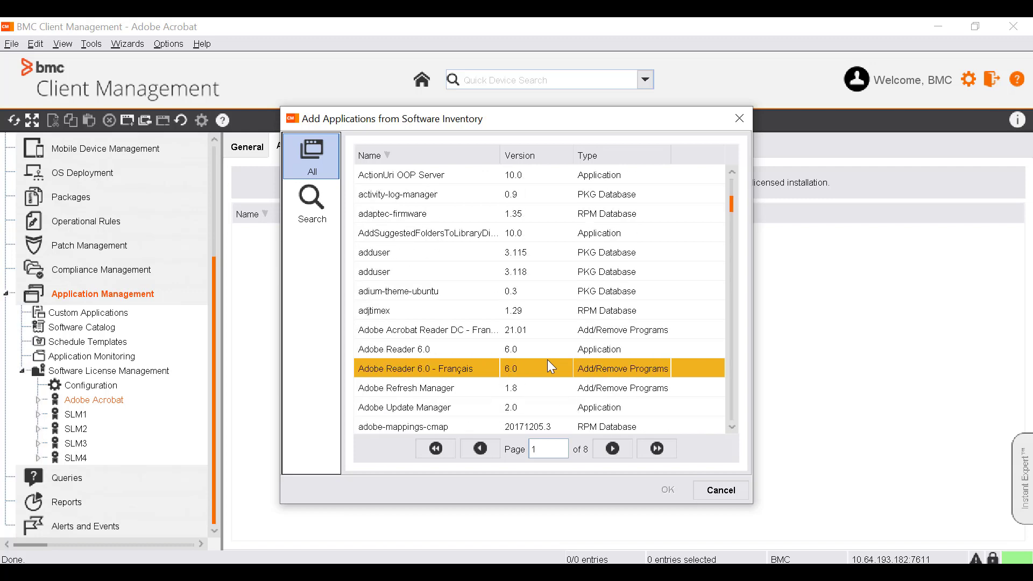
{"action": "left_click", "coordinate": [508, 354]}
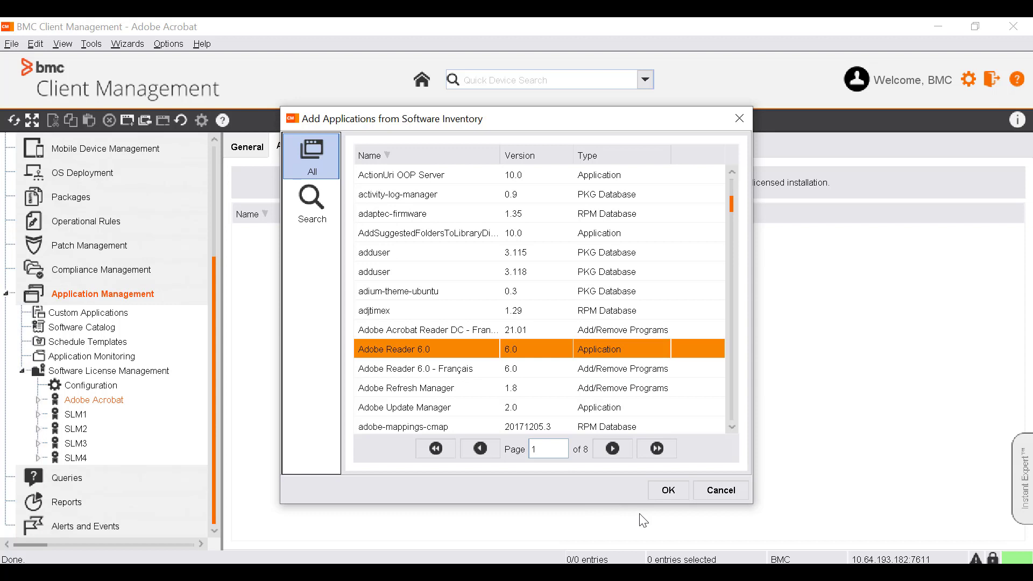
{"action": "left_click", "coordinate": [673, 490]}
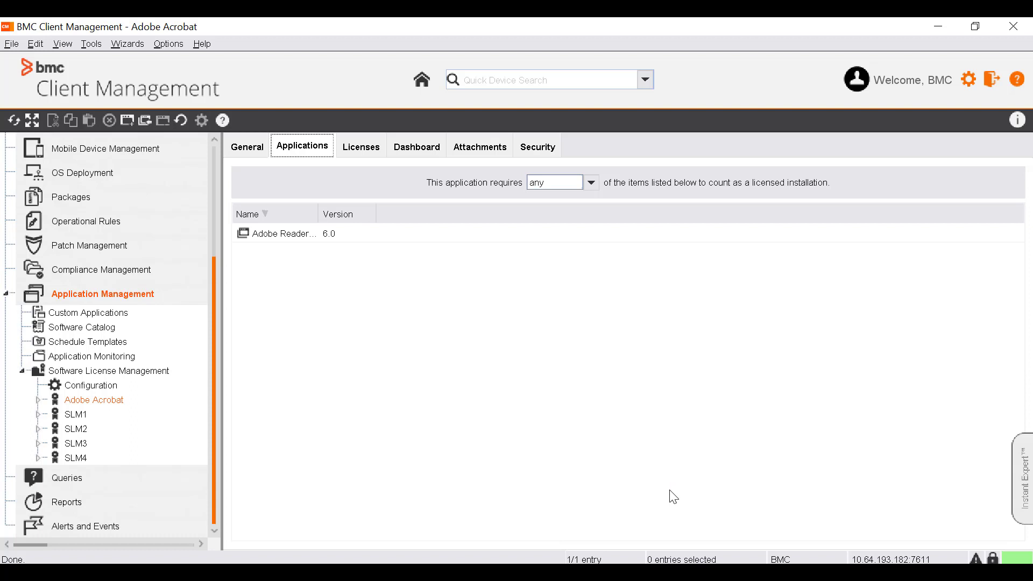
Assign the query '32 Bit Windows Devices' to the Adobe license, then reopen SLM1's dashboard
{"action": "left_click", "coordinate": [81, 398]}
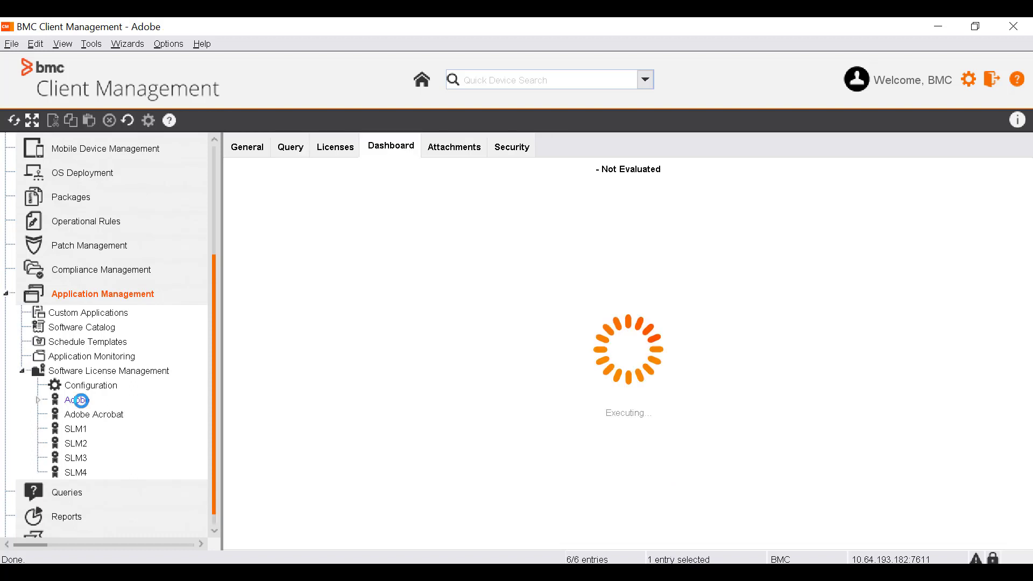
{"action": "left_click", "coordinate": [290, 147]}
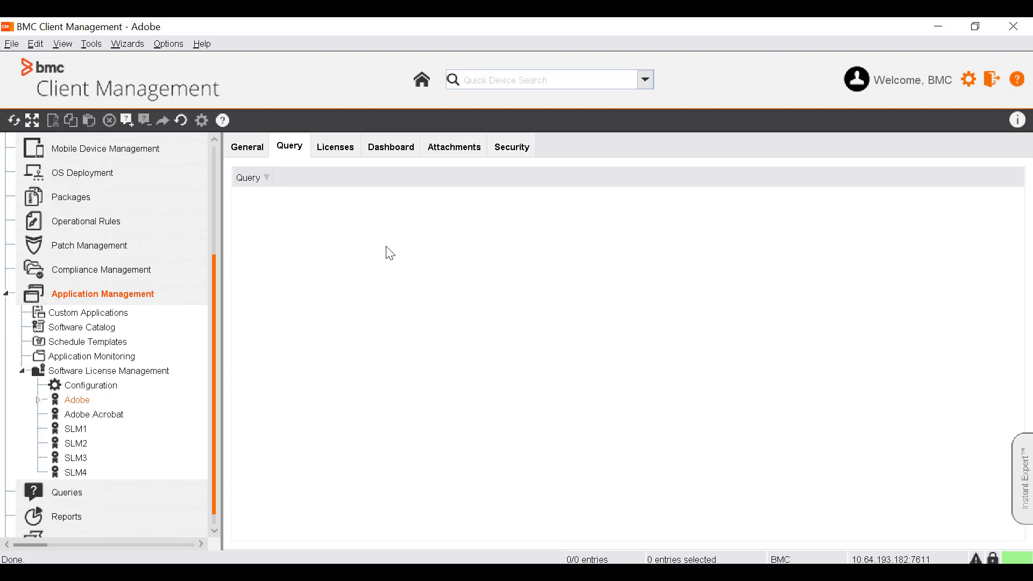
{"action": "right_click", "coordinate": [386, 246]}
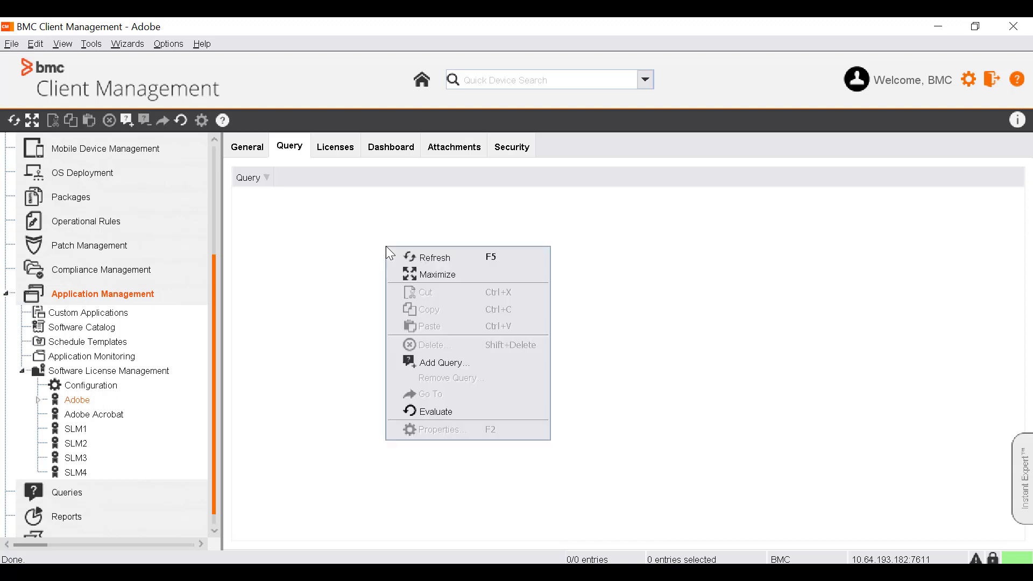
{"action": "left_click", "coordinate": [451, 363]}
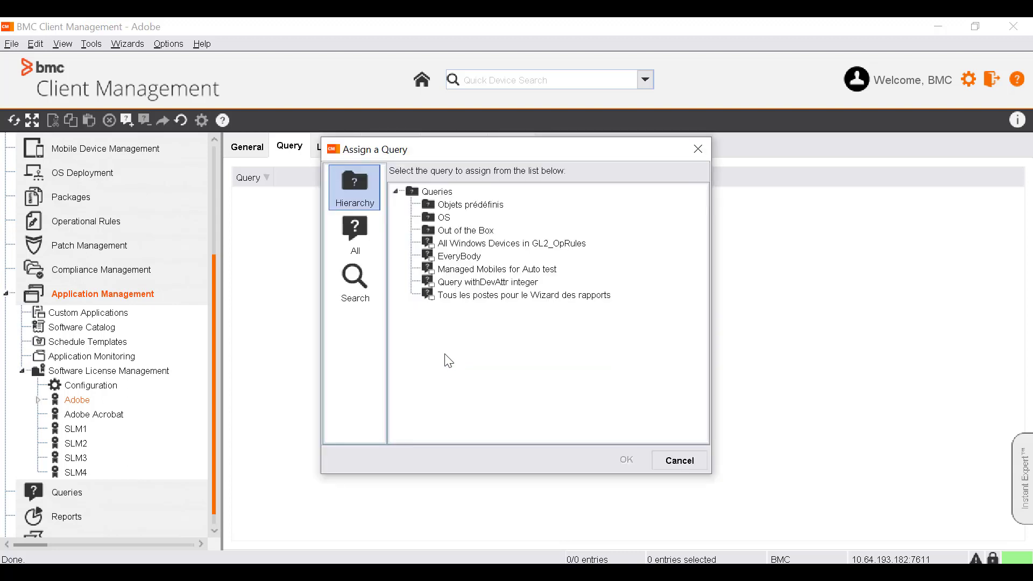
{"action": "left_click", "coordinate": [351, 245]}
{"action": "left_click", "coordinate": [460, 222]}
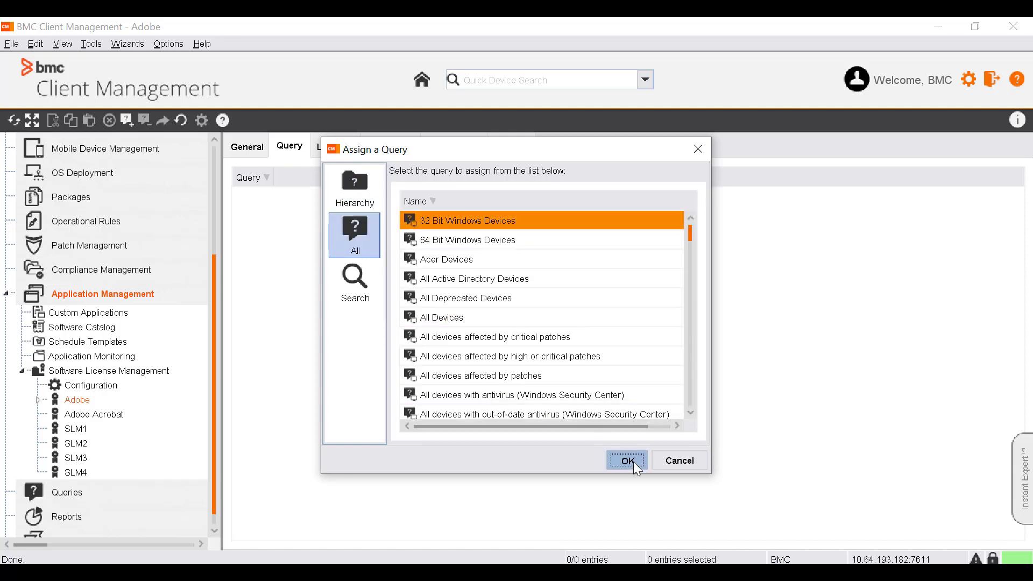
{"action": "left_click", "coordinate": [628, 461]}
{"action": "left_click", "coordinate": [69, 429]}
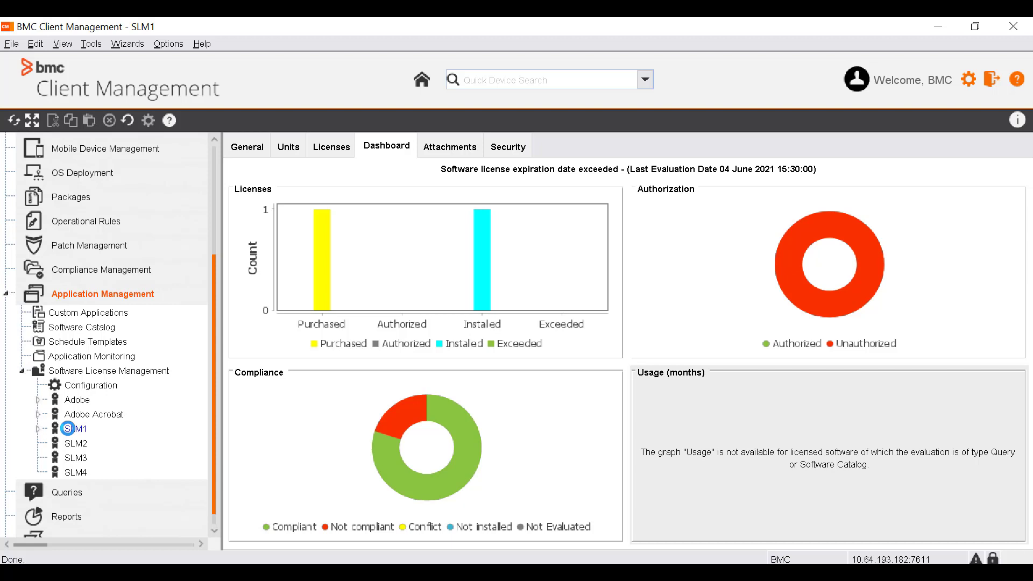